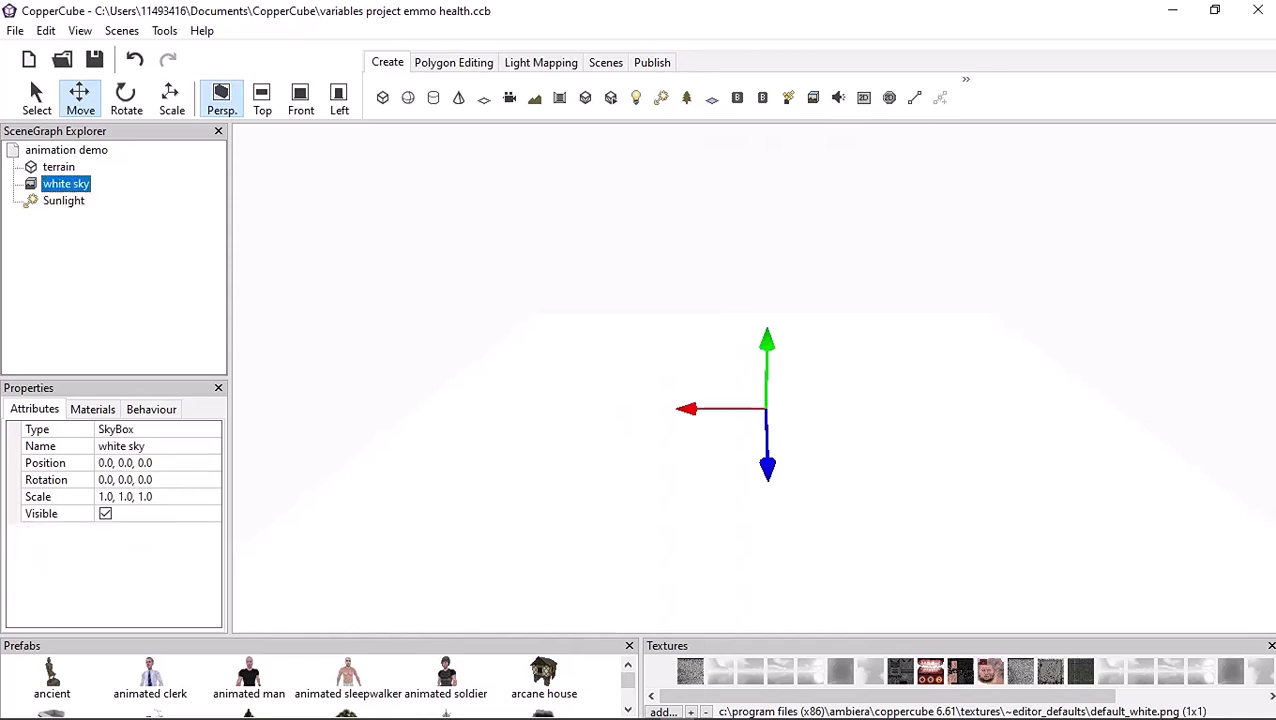
Examine the properties of the animation demo scene and its terrain, white sky and Sunlight objects
{"action": "left_click", "coordinate": [64, 201]}
{"action": "left_click", "coordinate": [59, 167]}
{"action": "left_click", "coordinate": [66, 184]}
{"action": "left_click", "coordinate": [64, 201]}
{"action": "left_click", "coordinate": [66, 150]}
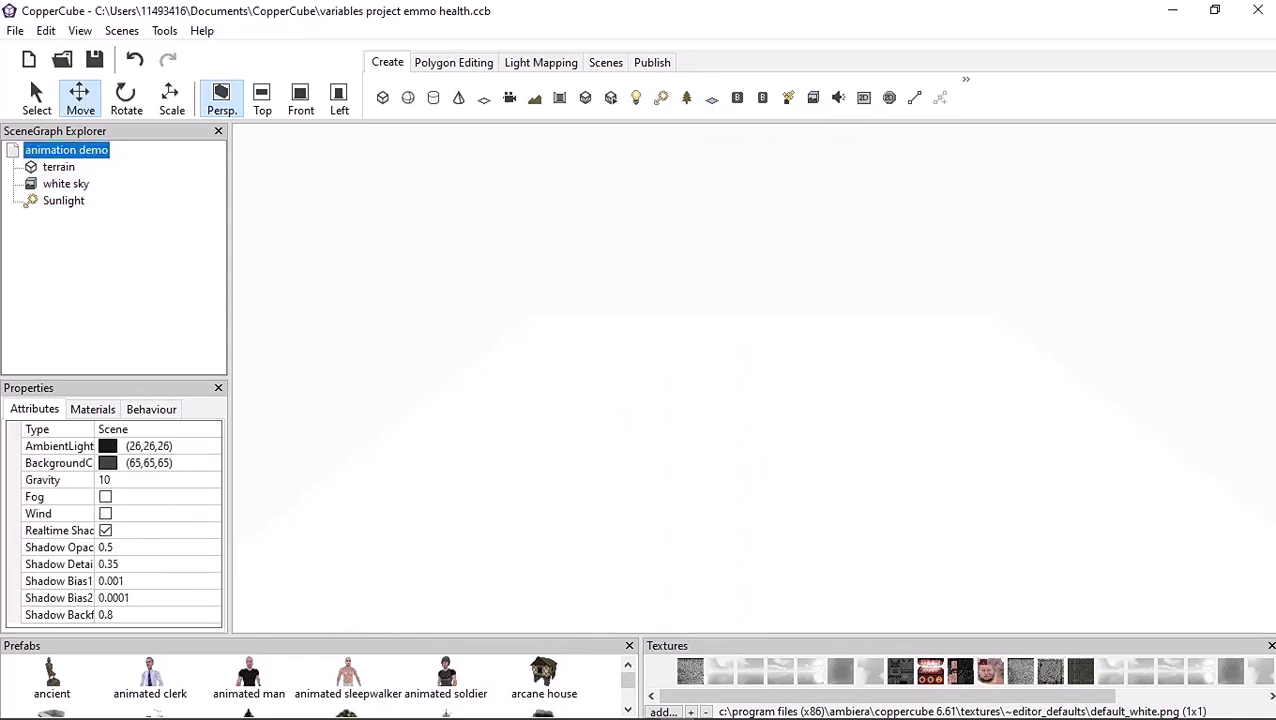
{"action": "left_click", "coordinate": [59, 167]}
{"action": "left_click", "coordinate": [66, 184]}
{"action": "left_click", "coordinate": [64, 201]}
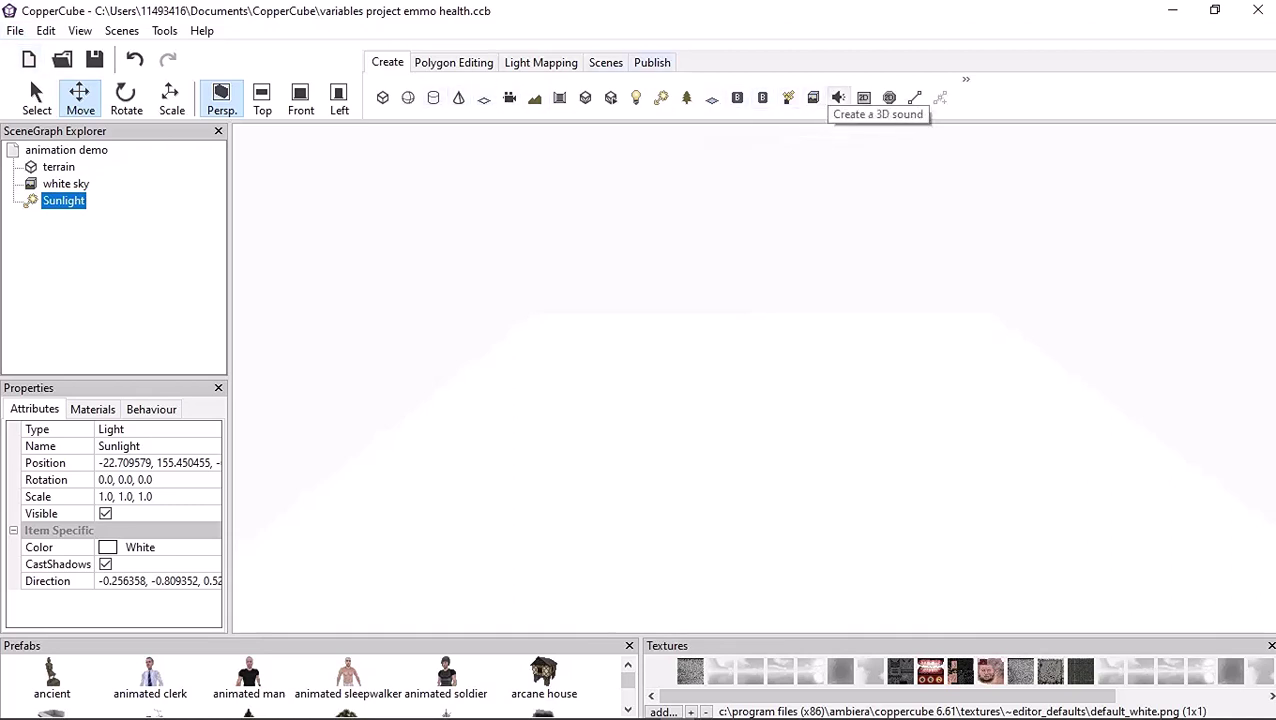
Create a 2D overlay, move it to about X 0.6, Y 0.8 percent and scale it to about 14.5 by 28.5 percent
{"action": "left_click", "coordinate": [864, 97]}
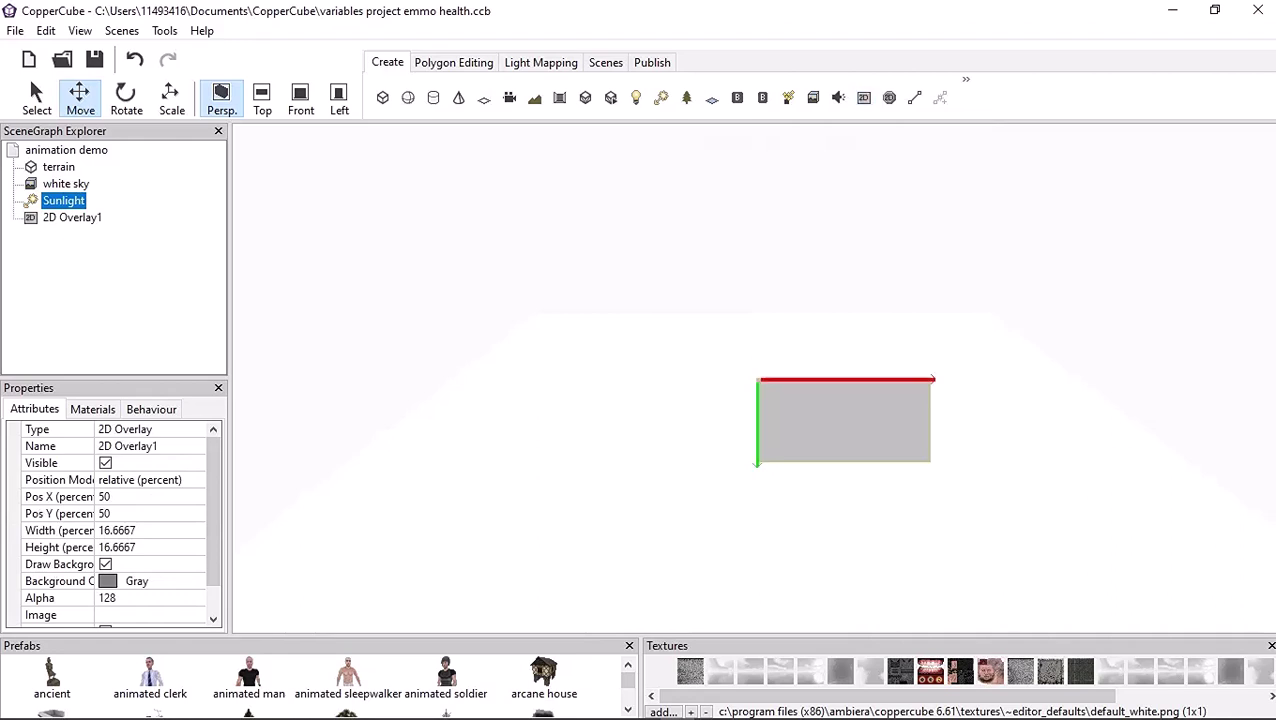
{"action": "left_click_drag", "start_coordinate": [843, 420], "coordinate": [325, 169]}
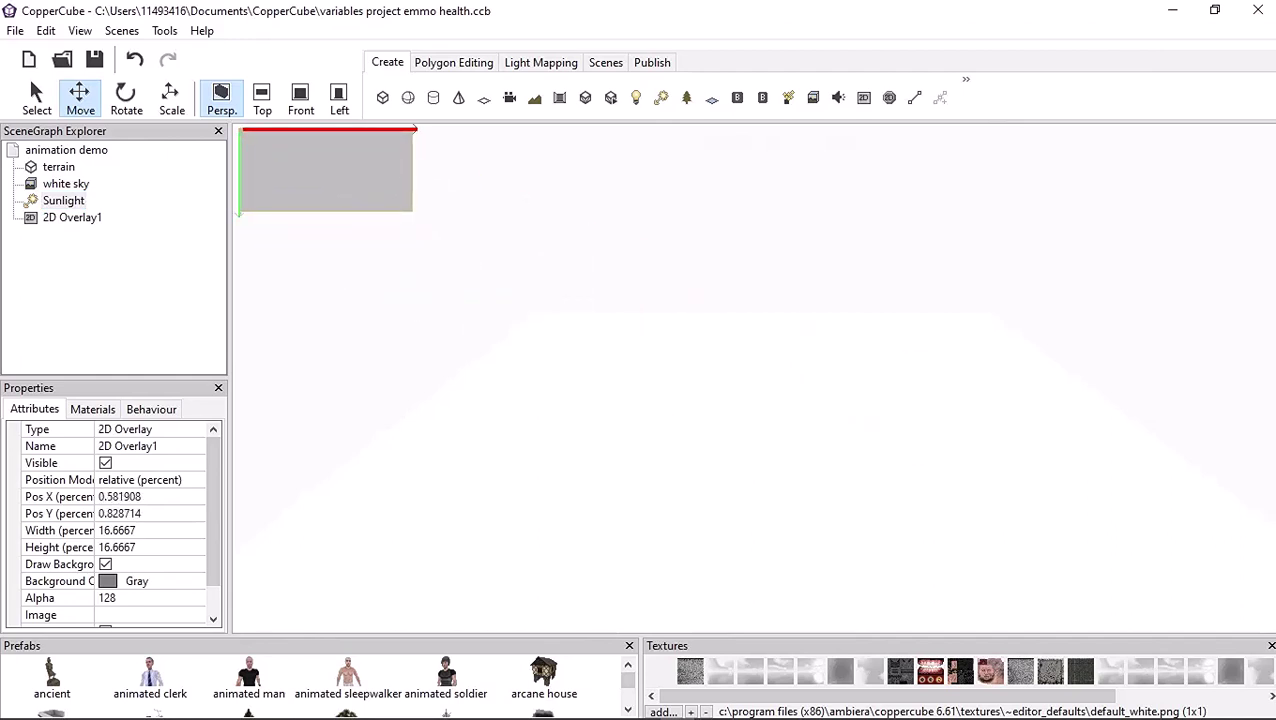
{"action": "left_click", "coordinate": [171, 98]}
{"action": "left_click_drag", "start_coordinate": [408, 207], "coordinate": [386, 266]}
{"action": "left_click_drag", "start_coordinate": [308, 226], "coordinate": [308, 228]}
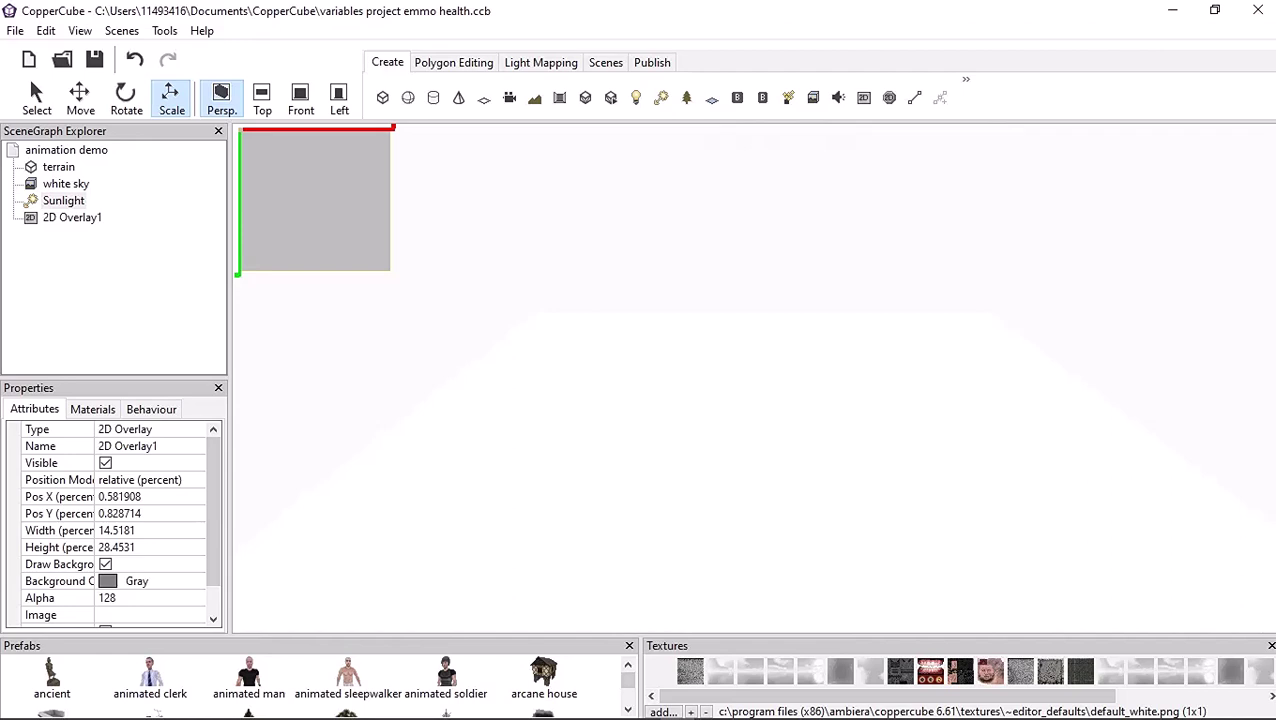
Turn off the 2D overlay's background and assign ammo.png from the CopperCube images folder as its image
{"action": "left_click", "coordinate": [106, 565]}
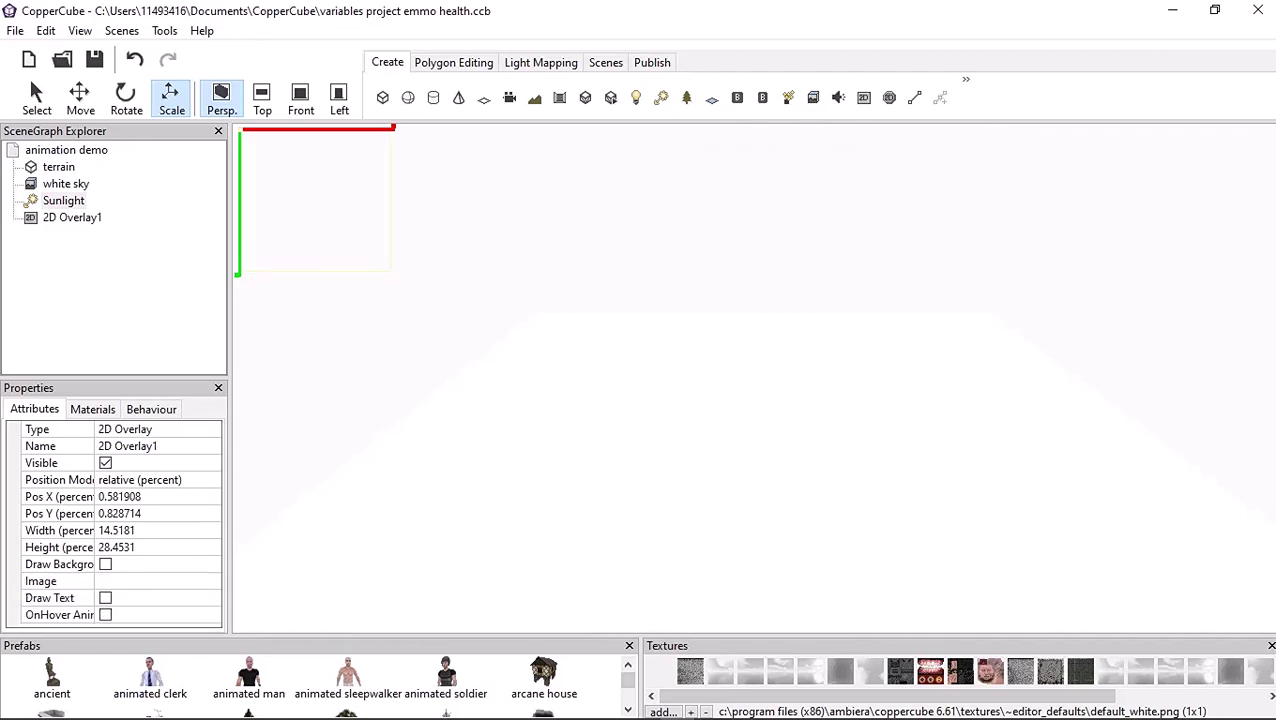
{"action": "left_click", "coordinate": [150, 581]}
{"action": "left_click", "coordinate": [211, 579]}
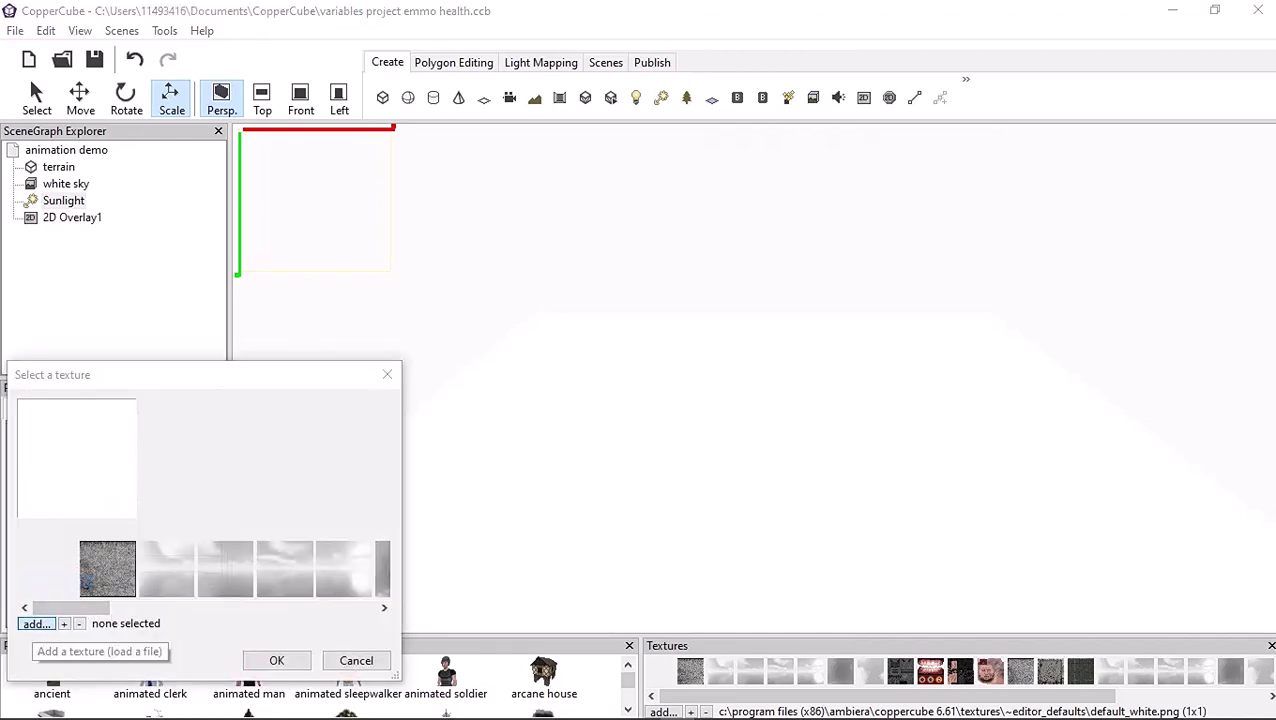
{"action": "left_click", "coordinate": [36, 623]}
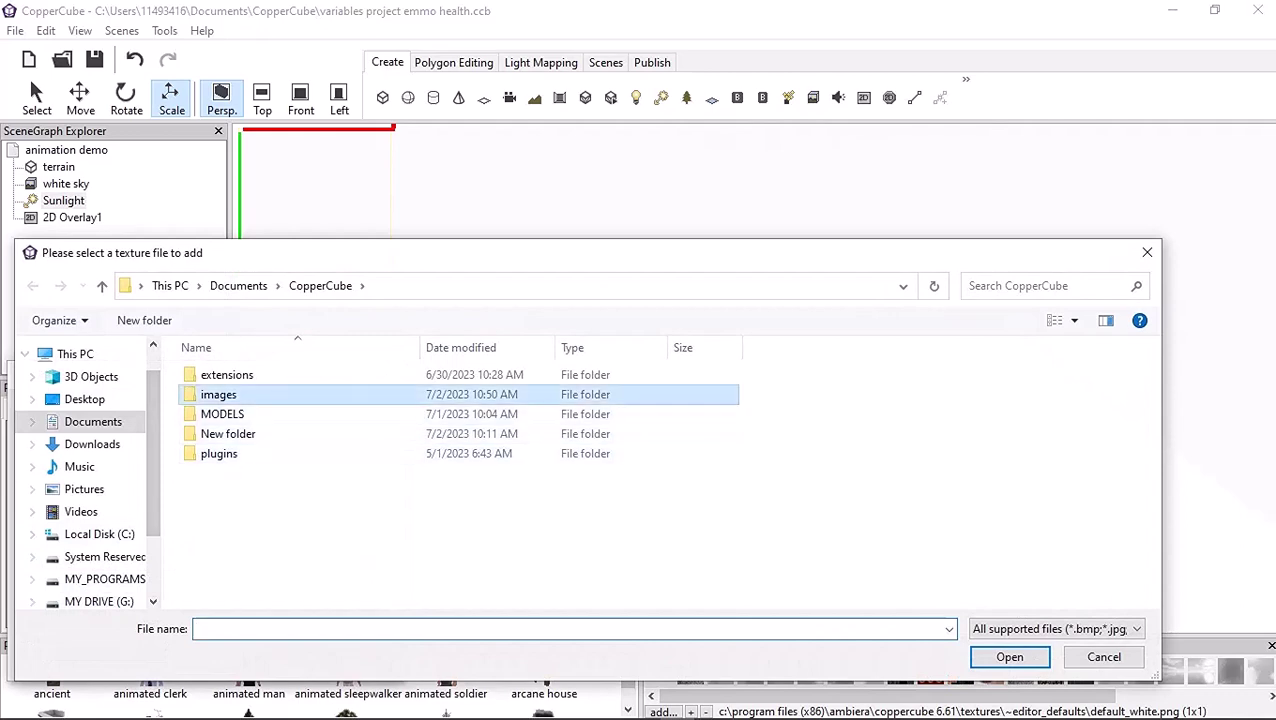
{"action": "double_click", "coordinate": [218, 394]}
{"action": "left_click", "coordinate": [218, 394]}
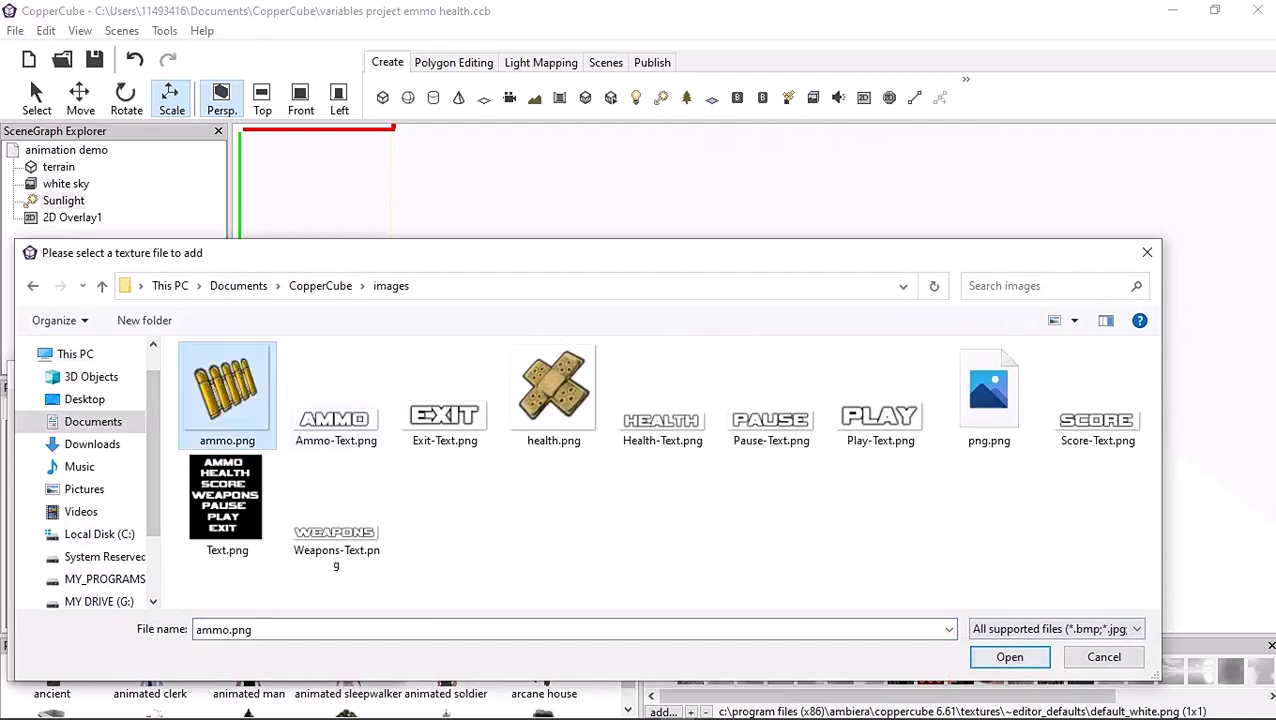
{"action": "left_click", "coordinate": [1010, 657]}
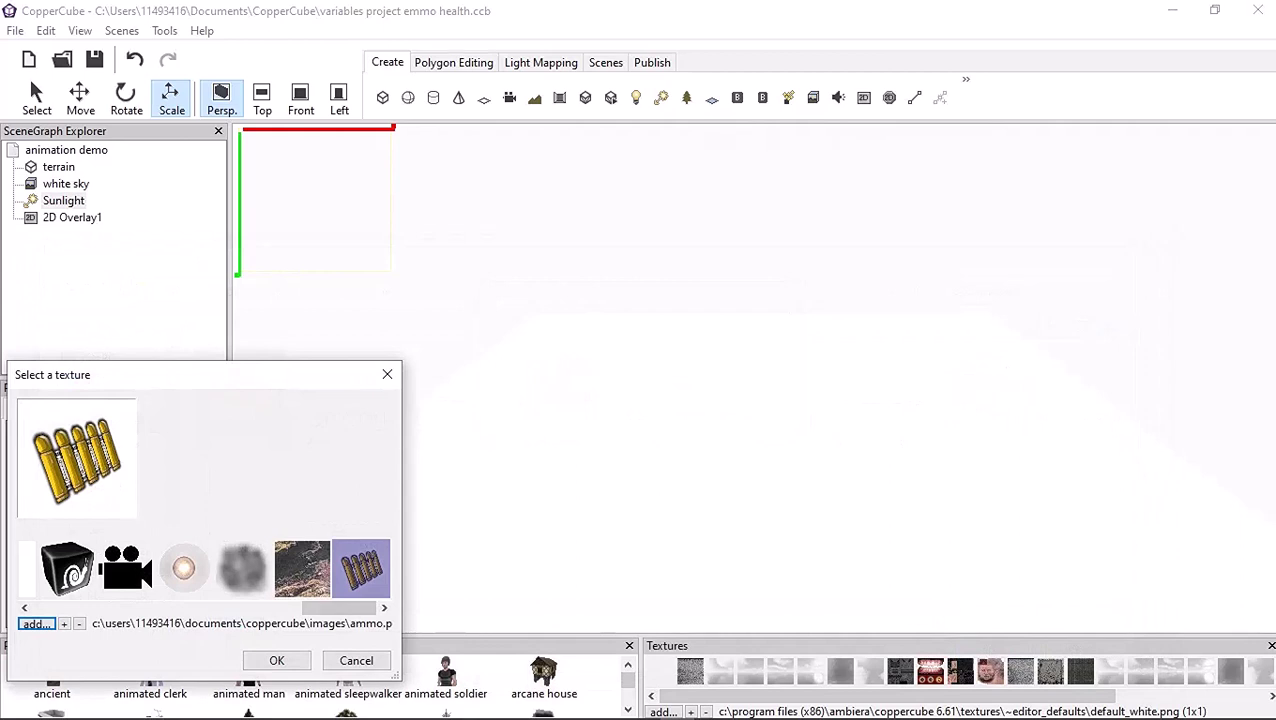
{"action": "left_click", "coordinate": [276, 660]}
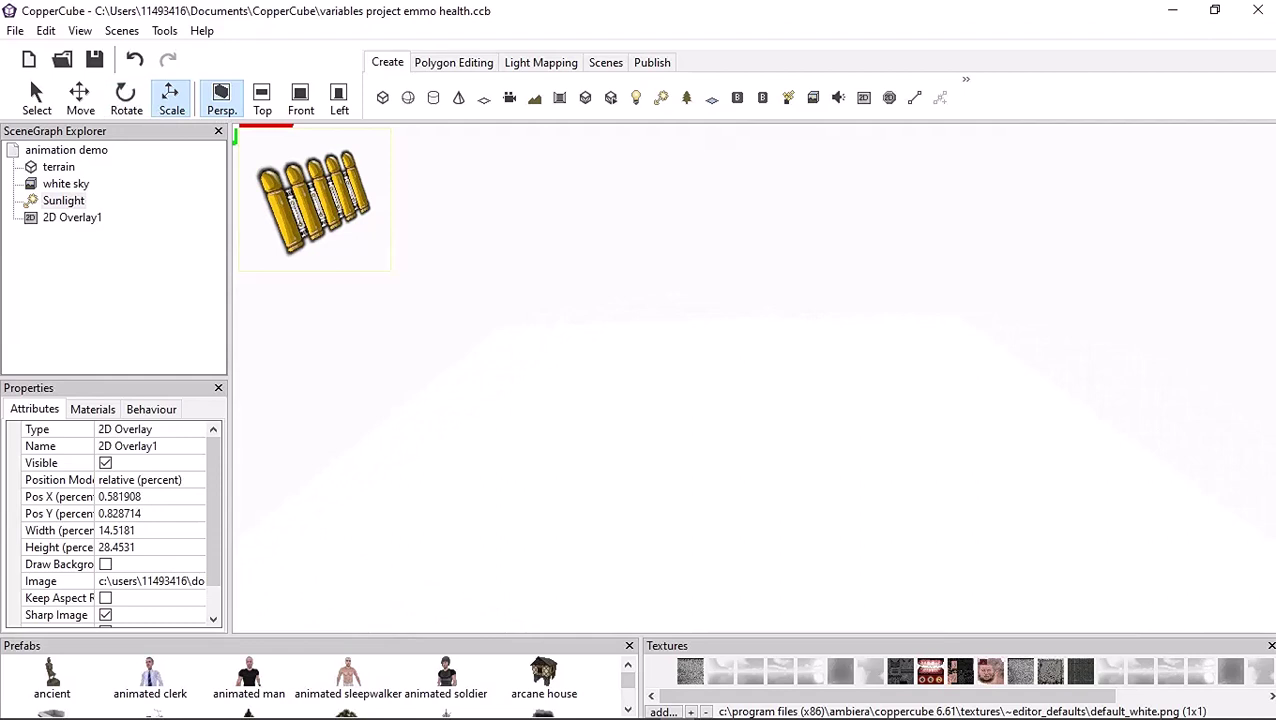
Shrink the ammo overlay to about 9.2 by 17.2 percent and move it to about X 1.6, Y 3.2 percent
{"action": "left_click", "coordinate": [640, 380]}
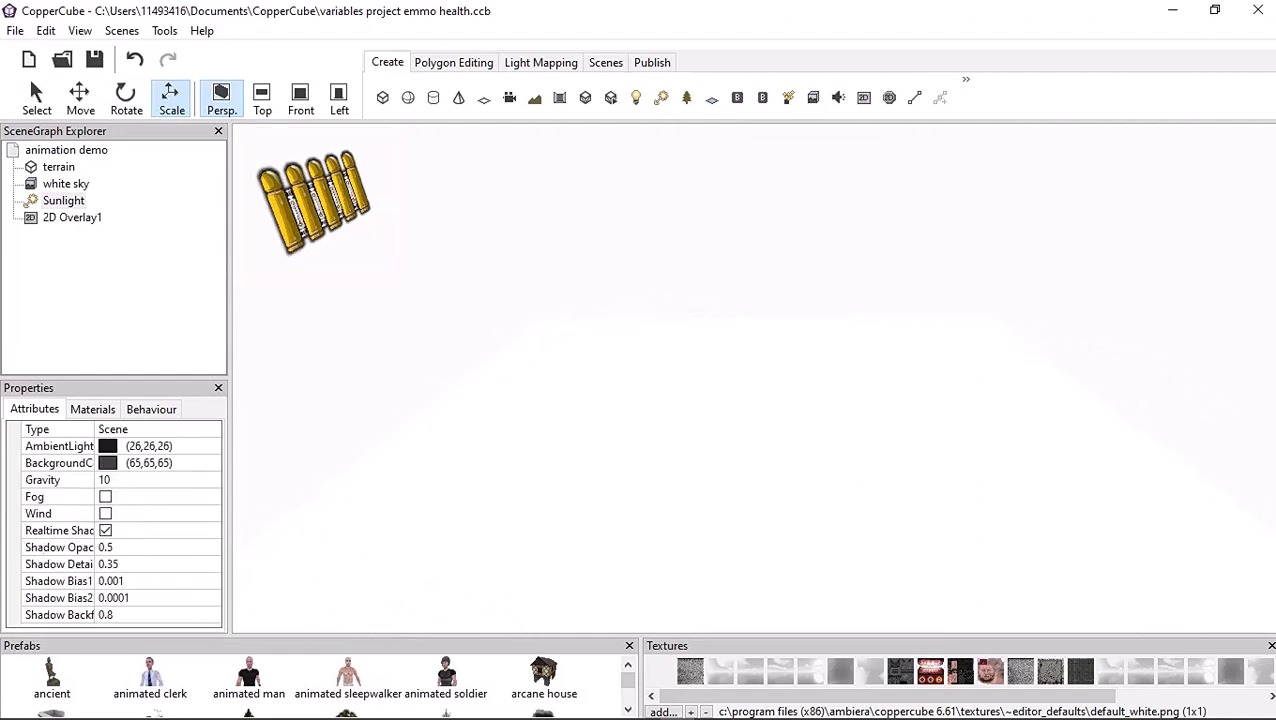
{"action": "left_click", "coordinate": [315, 205]}
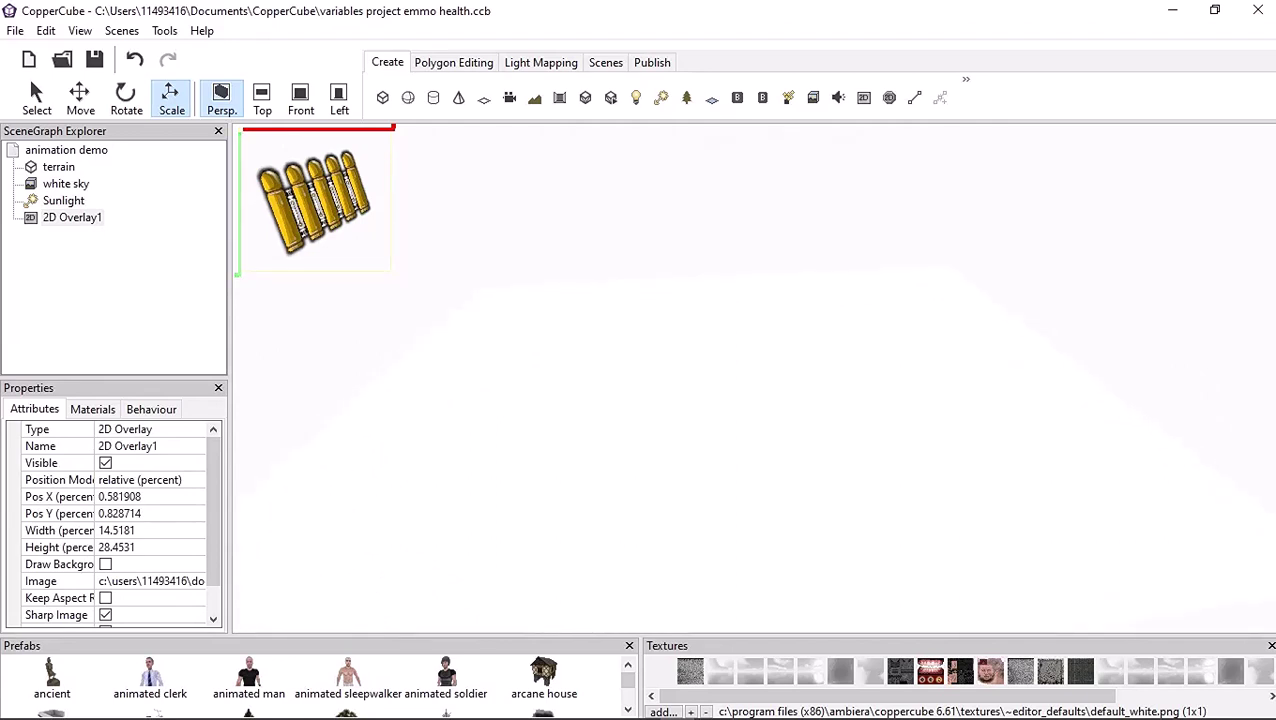
{"action": "left_click_drag", "start_coordinate": [238, 274], "coordinate": [185, 227]}
{"action": "left_click_drag", "start_coordinate": [283, 168], "coordinate": [282, 162]}
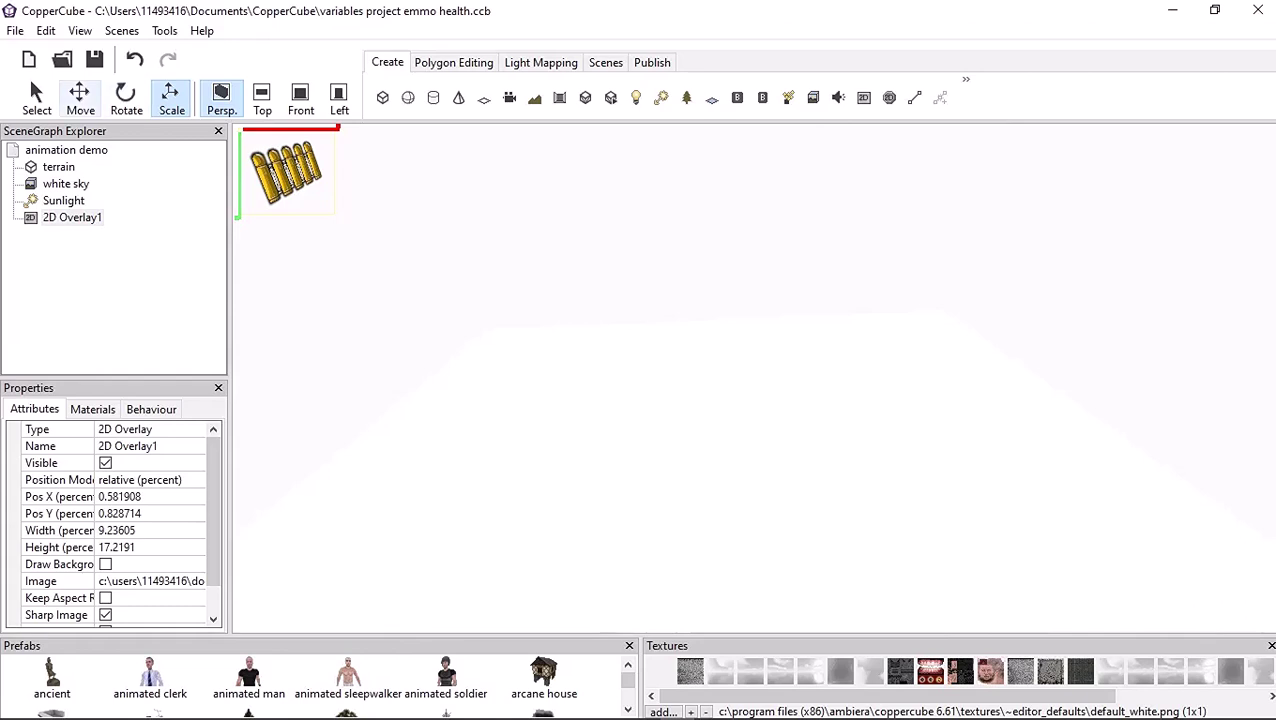
{"action": "left_click", "coordinate": [80, 98]}
{"action": "left_click_drag", "start_coordinate": [286, 172], "coordinate": [295, 182]}
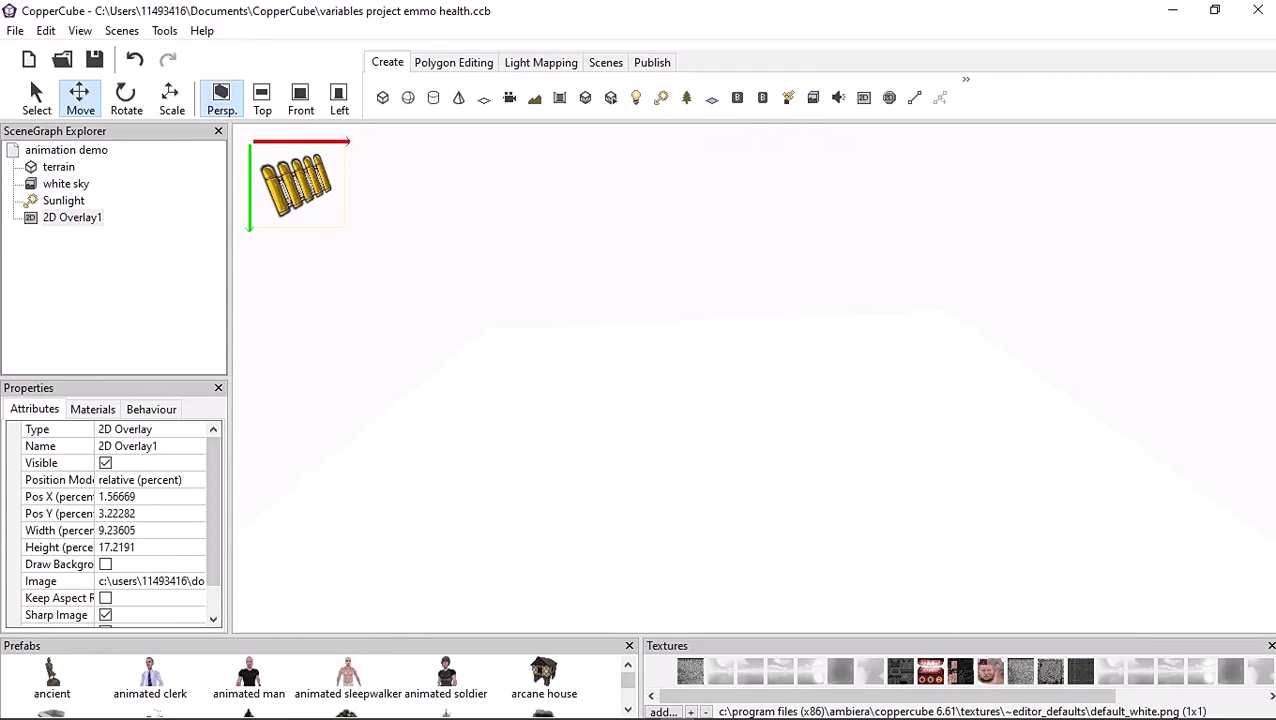
Select the ammo overlay in the scene graph, then open the On-Screen Keyboard and place it clear of the overlay and its properties
{"action": "left_click", "coordinate": [72, 217]}
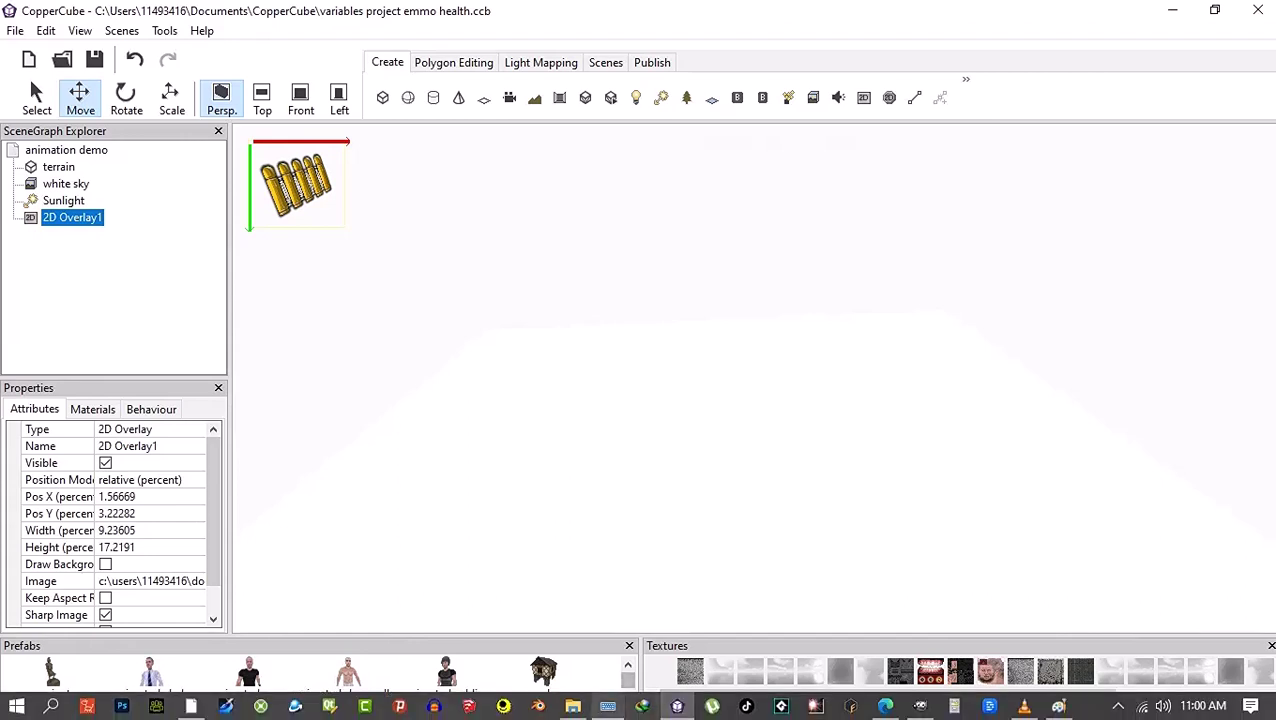
{"action": "left_click", "coordinate": [623, 706]}
{"action": "left_click_drag", "start_coordinate": [865, 225], "coordinate": [1023, 505]}
Rename the ammo overlay as Ammo_ico
{"action": "left_click", "coordinate": [128, 446]}
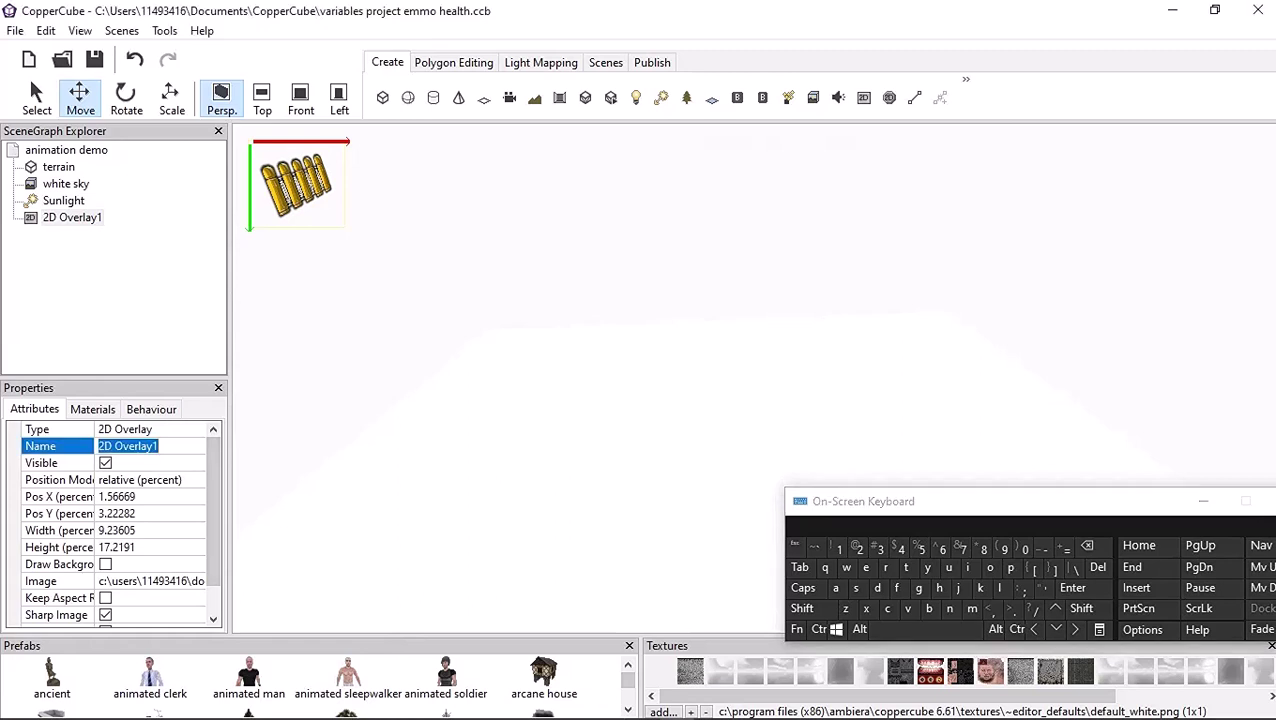
{"action": "left_click", "coordinate": [803, 588]}
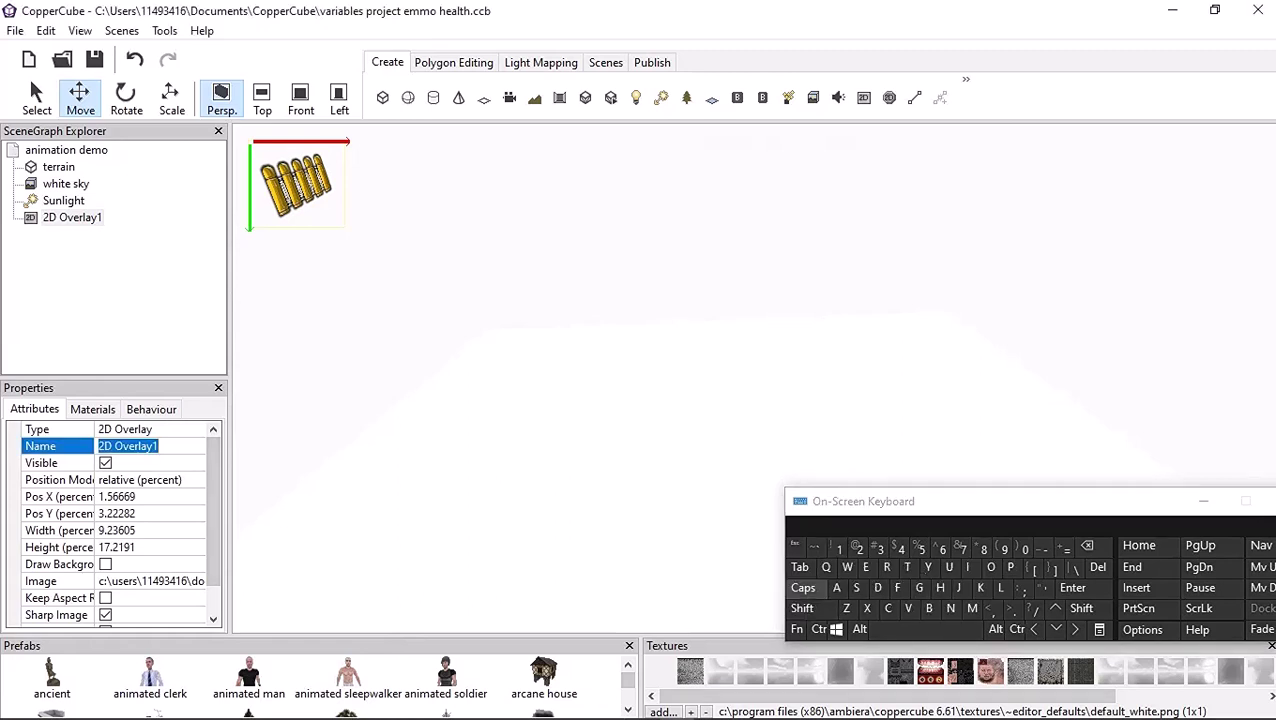
{"action": "left_click", "coordinate": [836, 588]}
{"action": "left_click", "coordinate": [803, 588]}
{"action": "left_click", "coordinate": [971, 608]}
{"action": "left_click", "coordinate": [971, 608]}
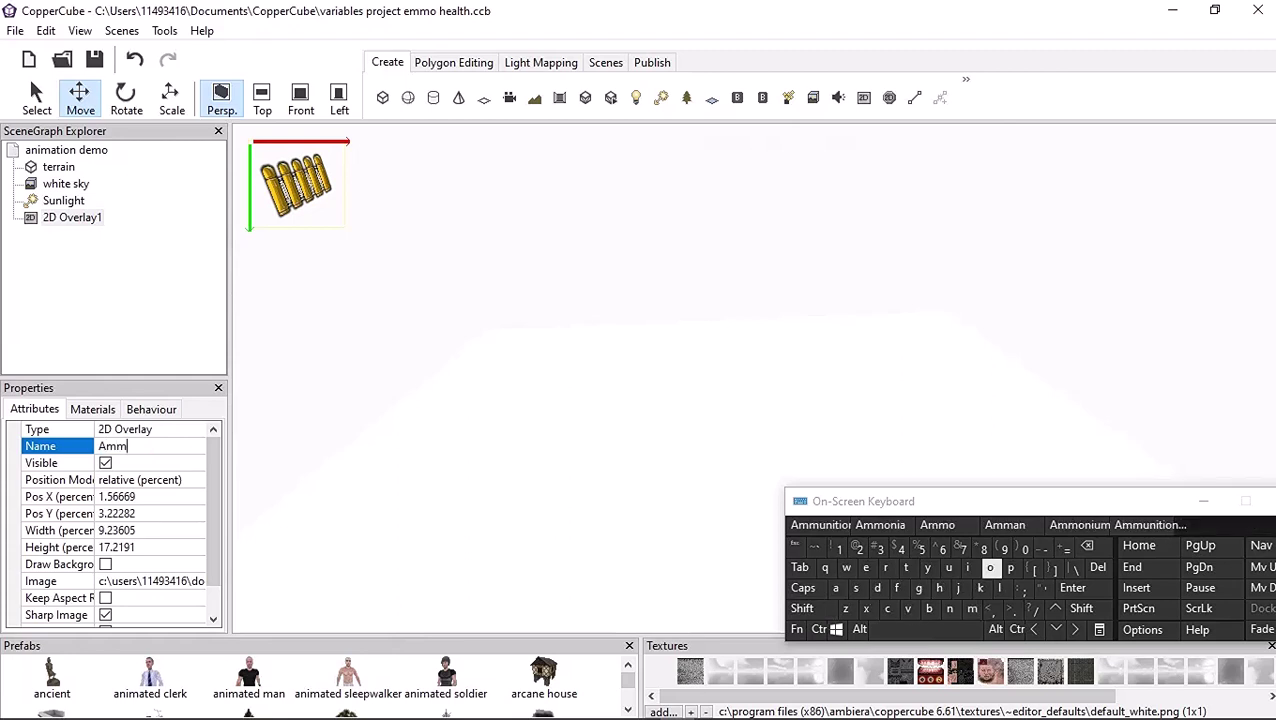
{"action": "left_click", "coordinate": [990, 567]}
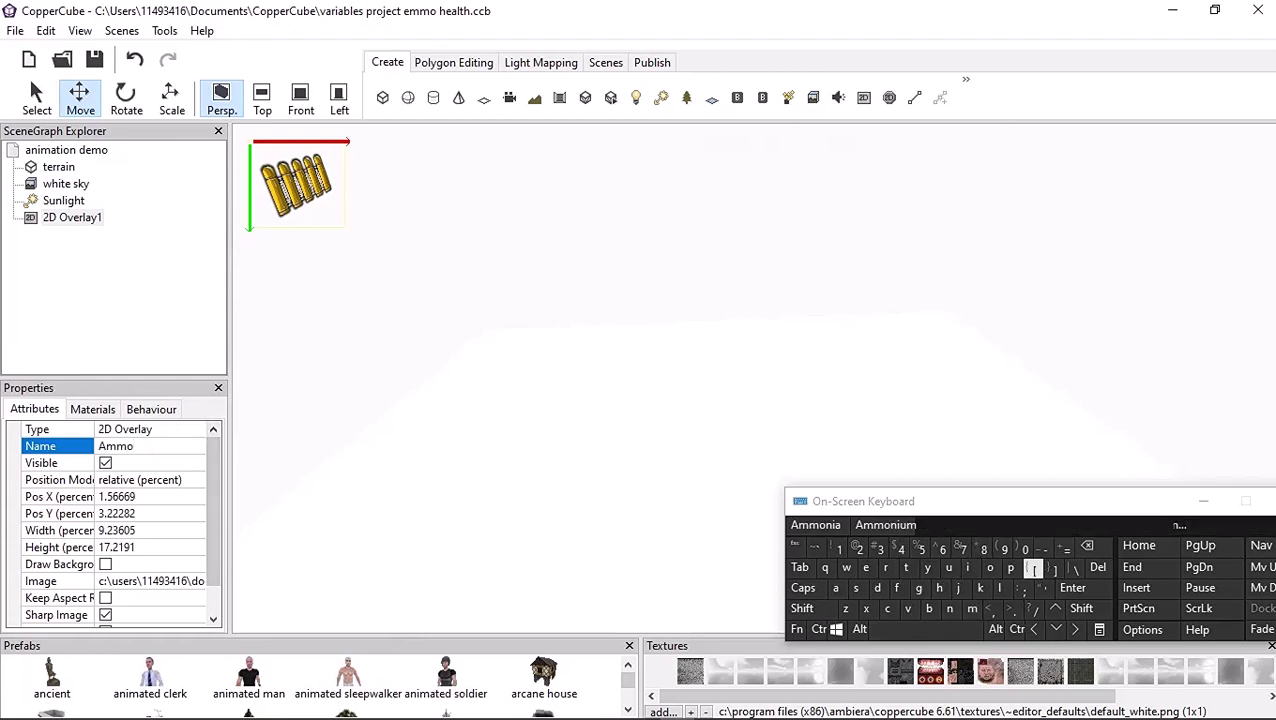
{"action": "left_click", "coordinate": [1081, 608]}
{"action": "left_click", "coordinate": [1041, 545]}
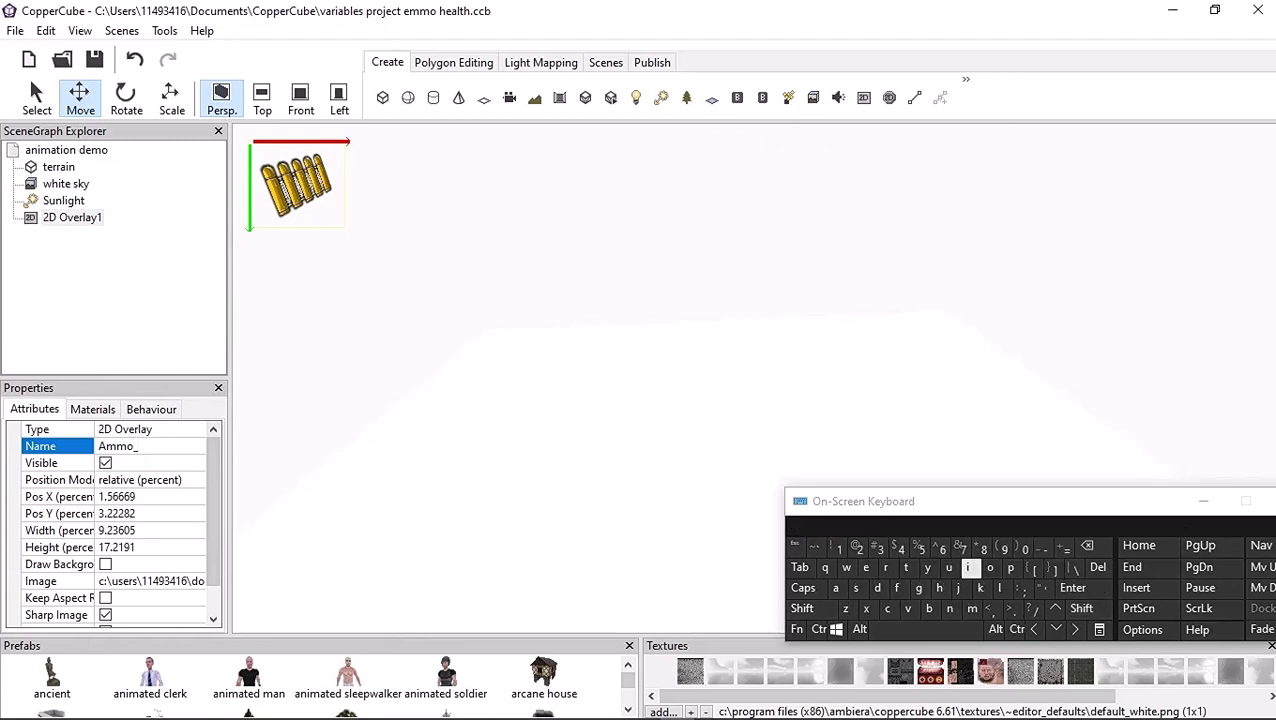
{"action": "left_click", "coordinate": [967, 567]}
{"action": "left_click", "coordinate": [887, 608]}
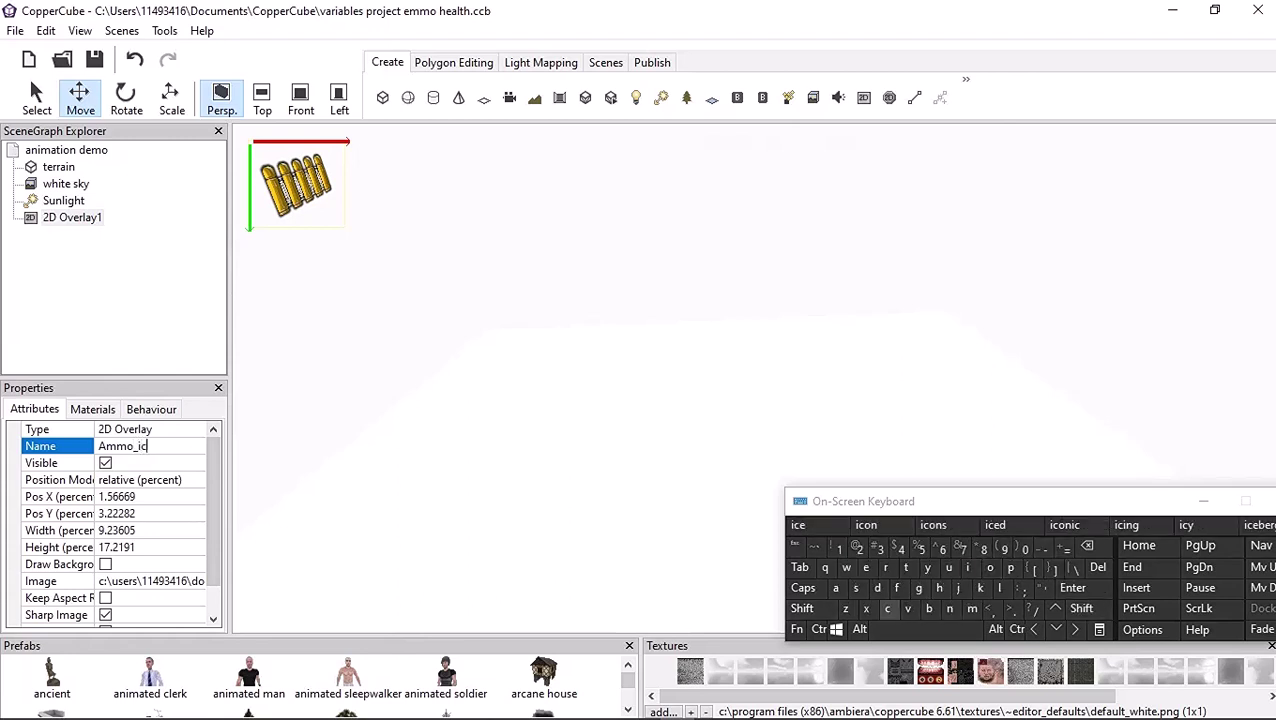
{"action": "left_click", "coordinate": [990, 567]}
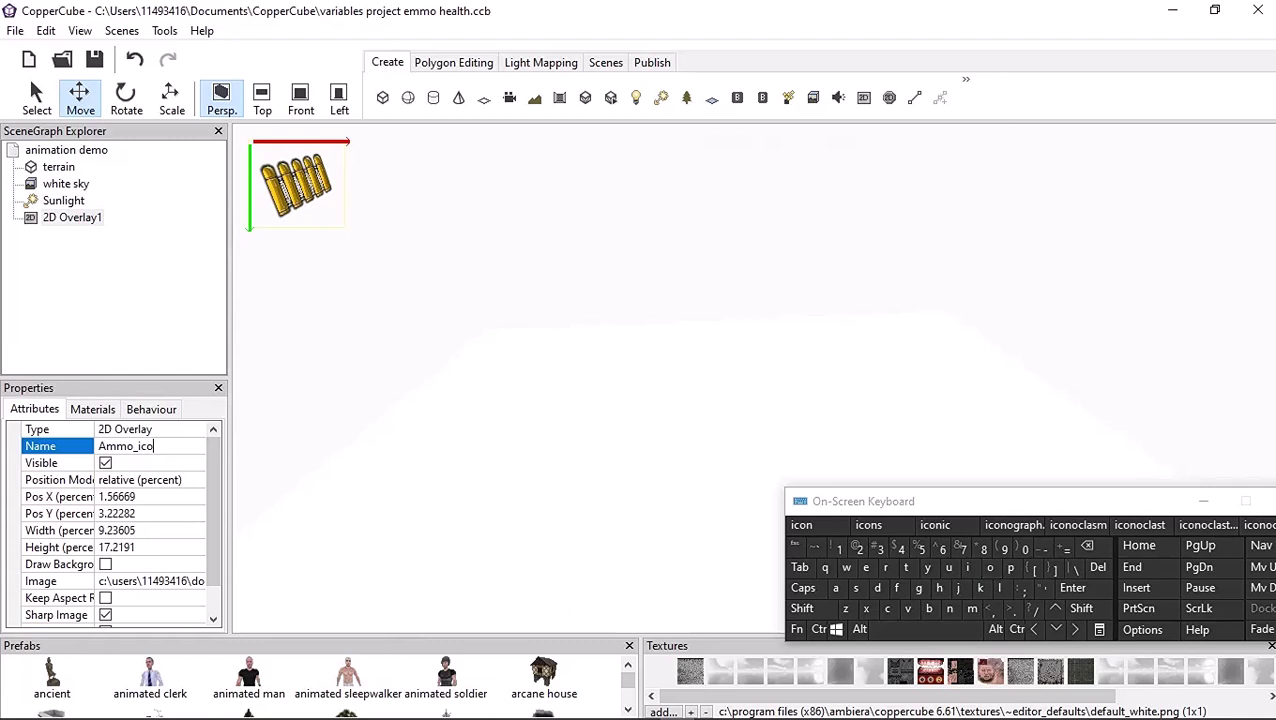
{"action": "left_click", "coordinate": [1072, 588]}
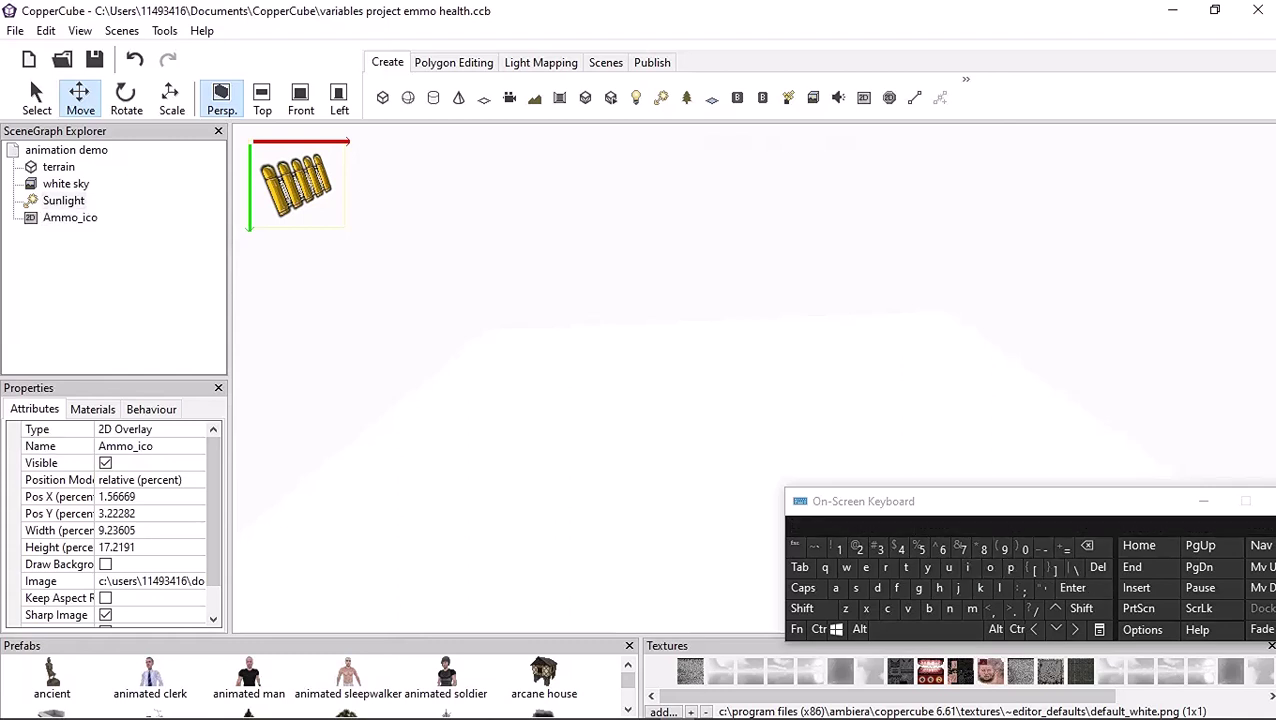
Duplicate the Ammo_ico overlay and move the copy beside the original, at about X 12.4, Y 2.9 percent
{"action": "left_click", "coordinate": [70, 217]}
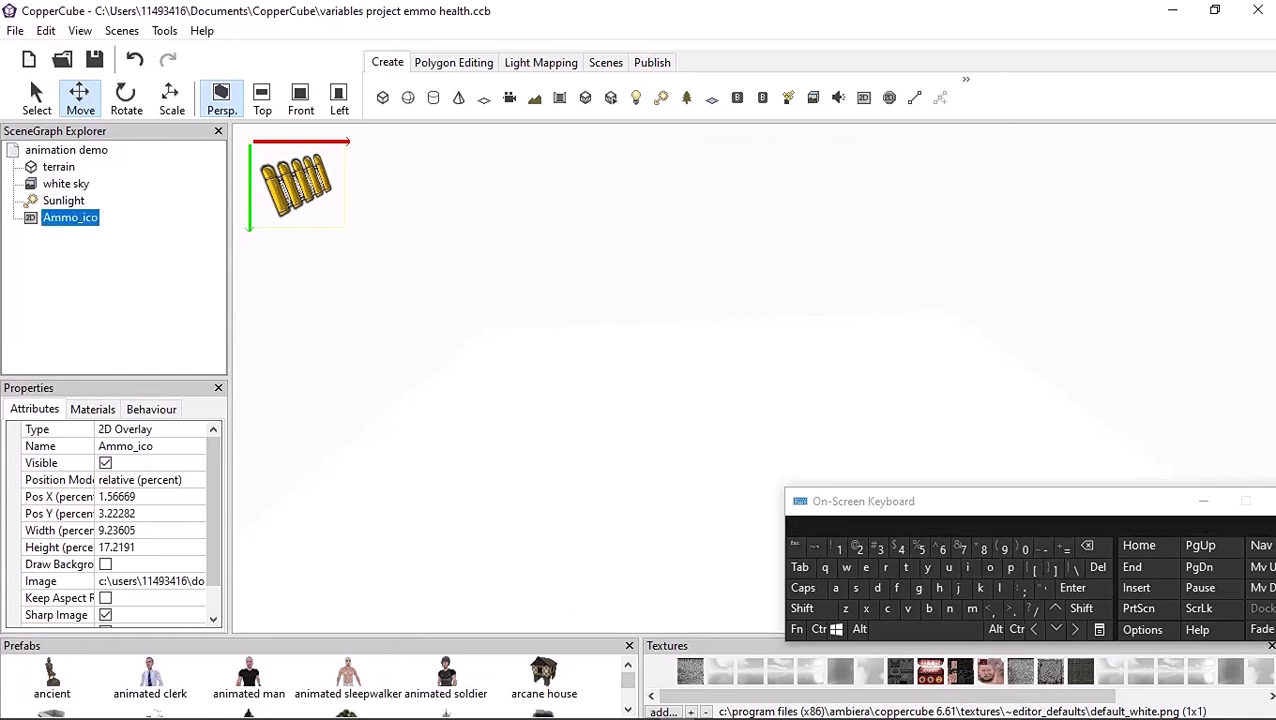
{"action": "right_click", "coordinate": [70, 217]}
{"action": "left_click", "coordinate": [115, 228]}
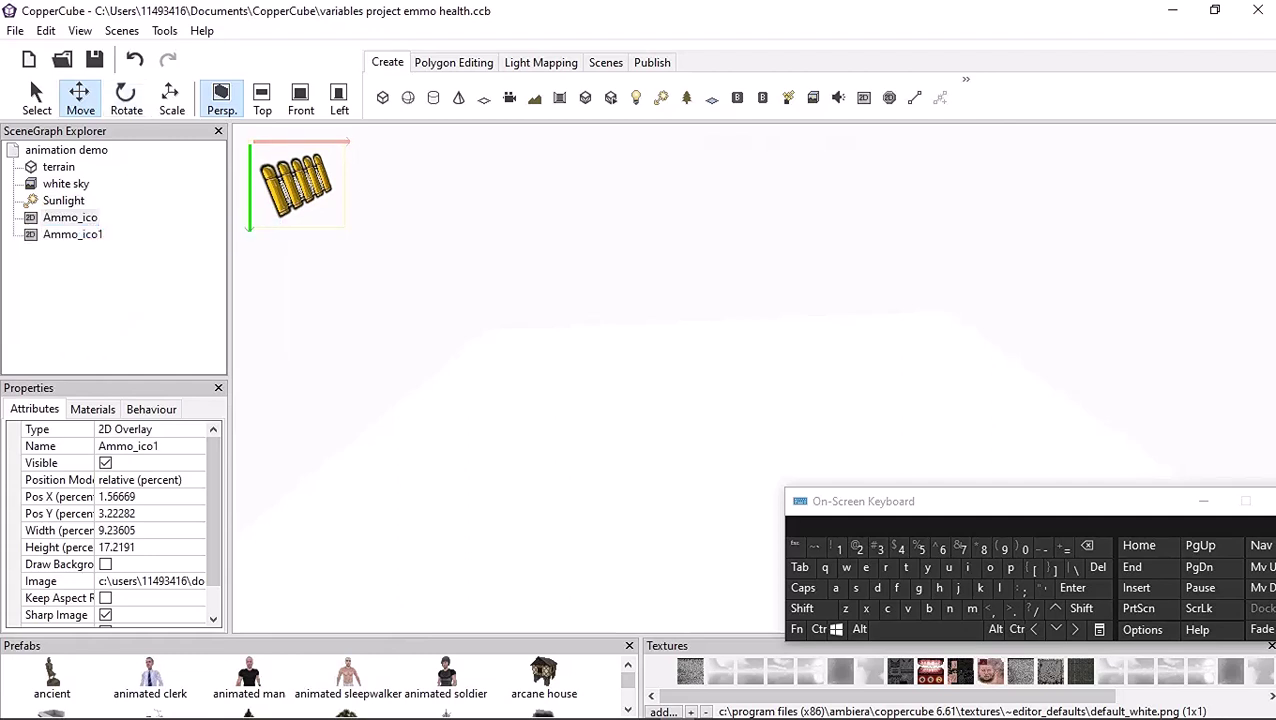
{"action": "left_click_drag", "start_coordinate": [297, 185], "coordinate": [411, 183]}
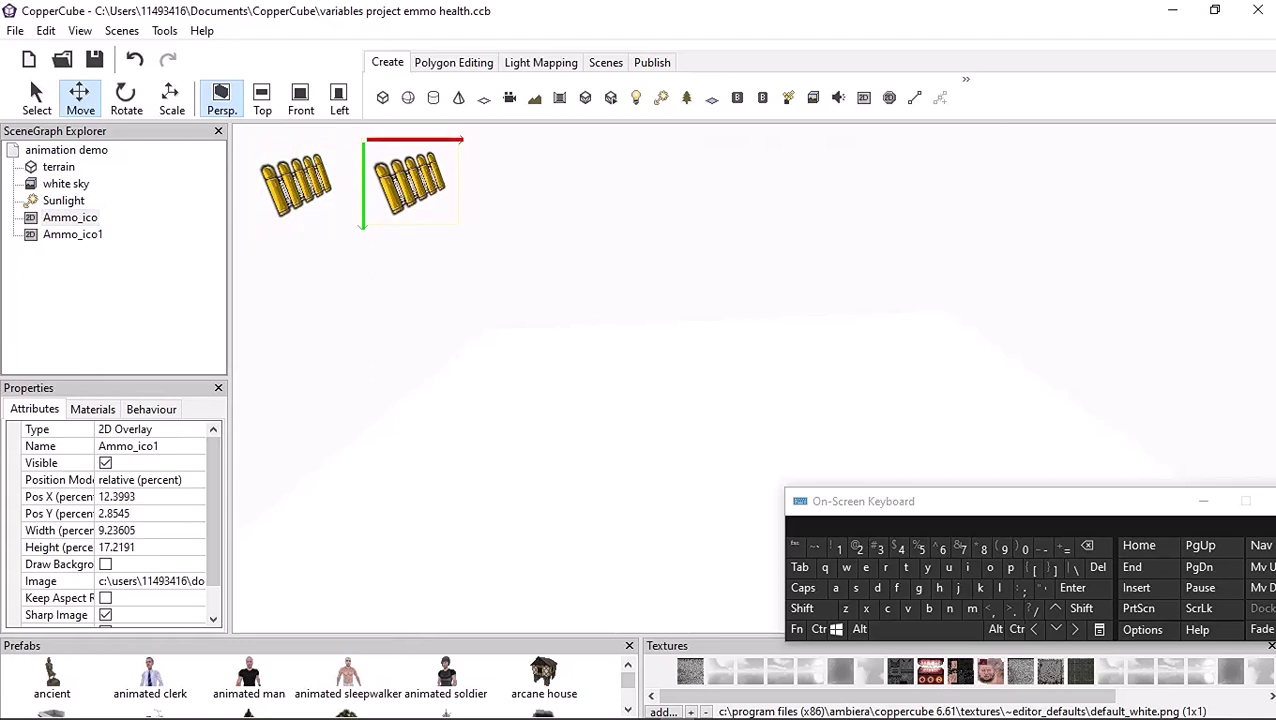
Rename the duplicated ammo overlay as Health_ico
{"action": "left_click", "coordinate": [73, 234]}
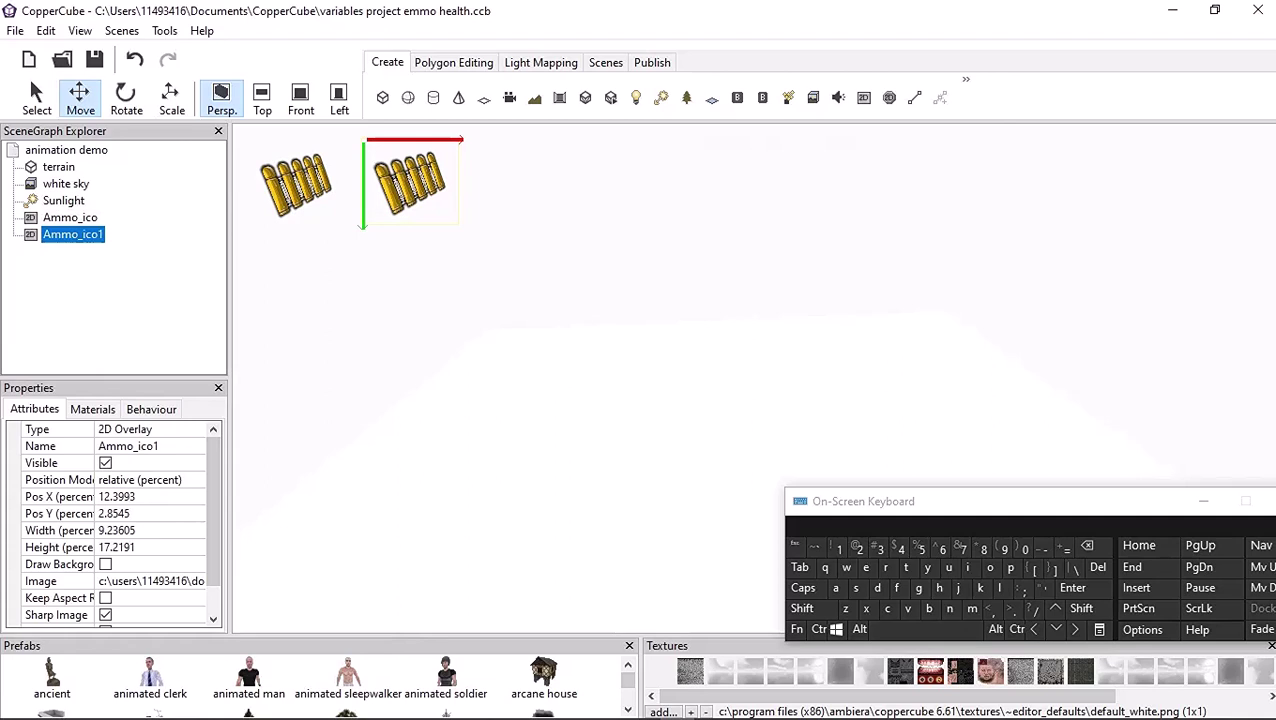
{"action": "left_click", "coordinate": [129, 447]}
{"action": "left_click_drag", "start_coordinate": [134, 447], "coordinate": [98, 447]}
{"action": "left_click", "coordinate": [803, 588]}
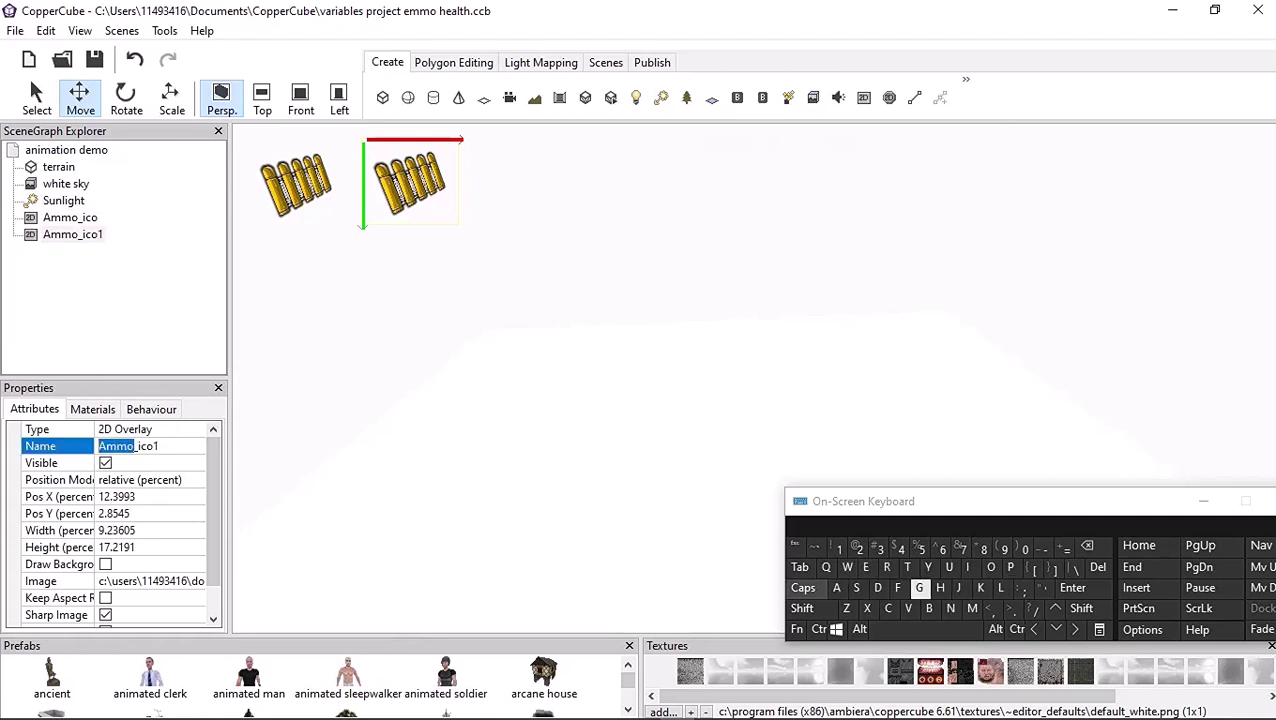
{"action": "left_click", "coordinate": [939, 588]}
{"action": "left_click", "coordinate": [803, 588]}
{"action": "left_click", "coordinate": [866, 567]}
{"action": "left_click", "coordinate": [835, 588]}
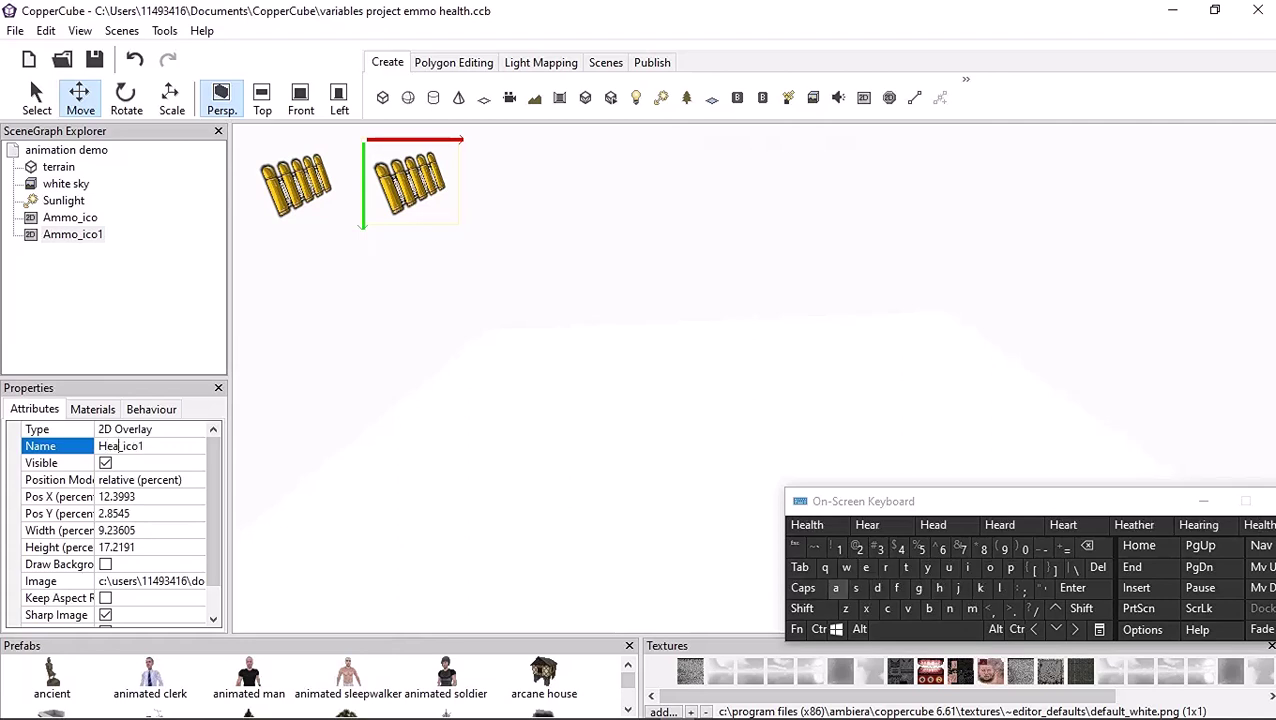
{"action": "left_click", "coordinate": [1000, 588]}
{"action": "left_click", "coordinate": [906, 567]}
{"action": "left_click", "coordinate": [939, 588]}
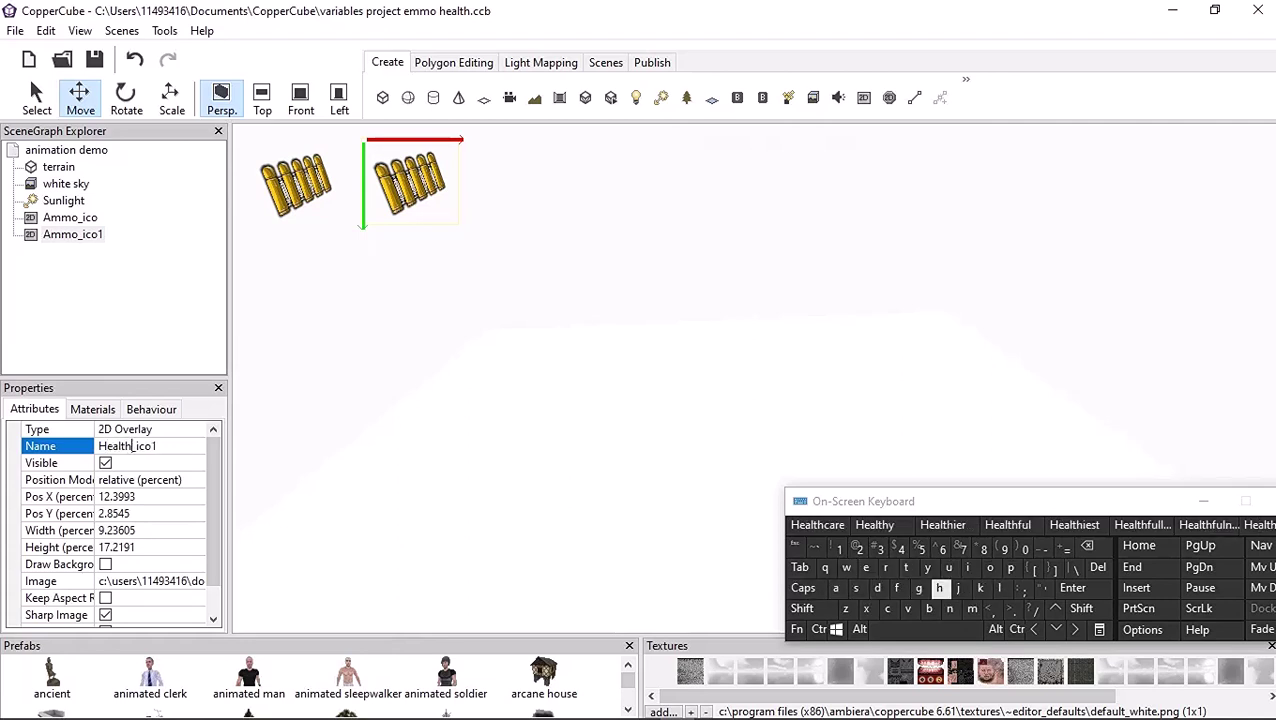
{"action": "left_click", "coordinate": [1072, 588]}
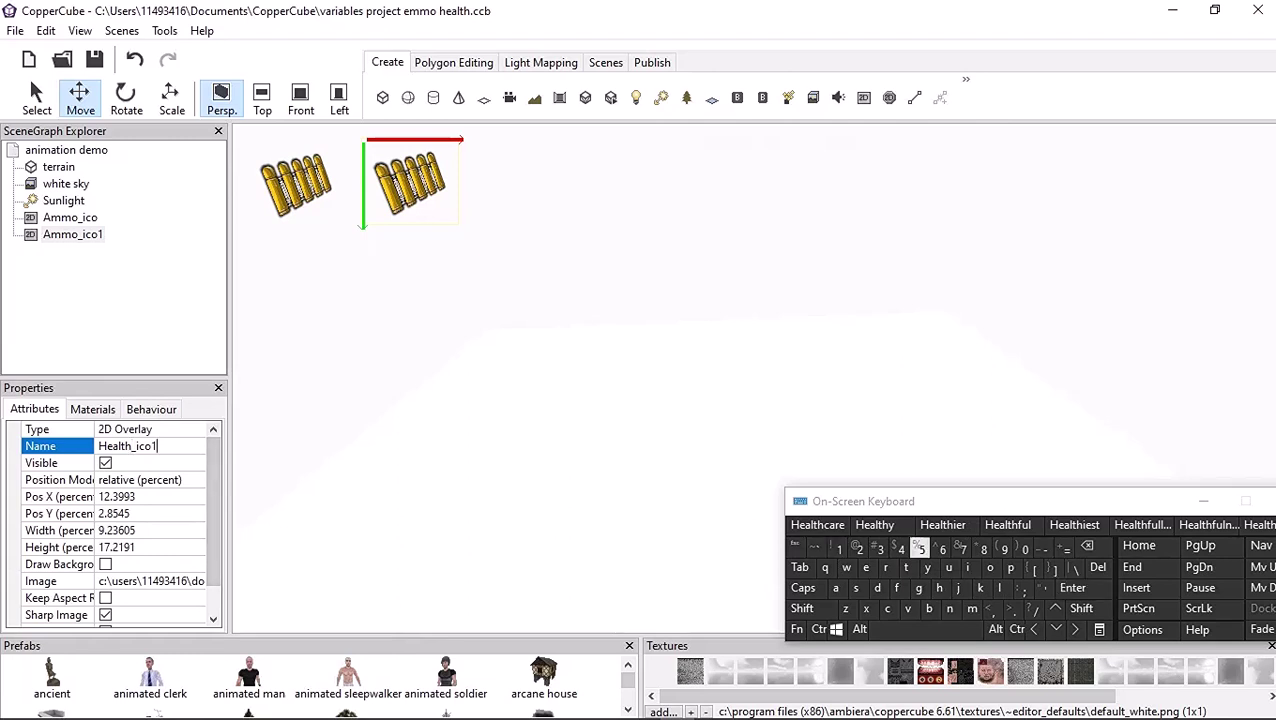
{"action": "left_click", "coordinate": [1087, 546]}
{"action": "left_click", "coordinate": [1072, 588]}
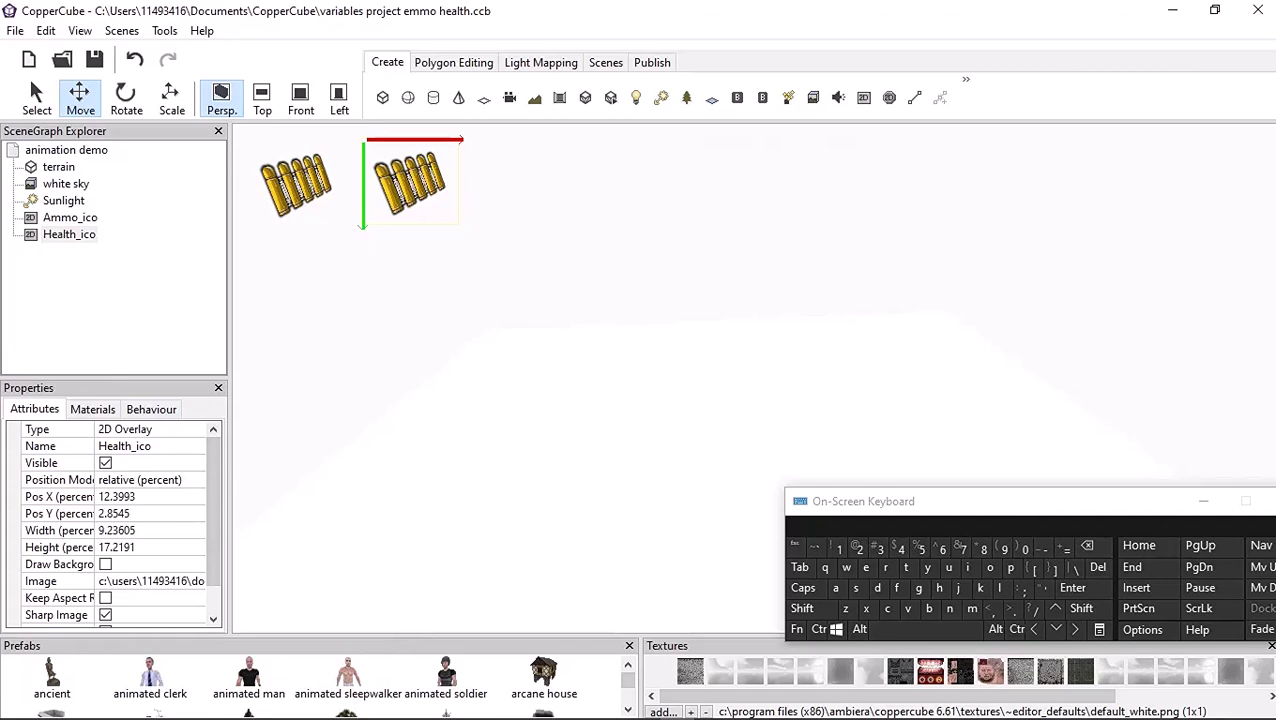
Replace the Health_ico overlay's image with health.png from the images folder
{"action": "left_click", "coordinate": [150, 581]}
{"action": "left_click", "coordinate": [197, 581]}
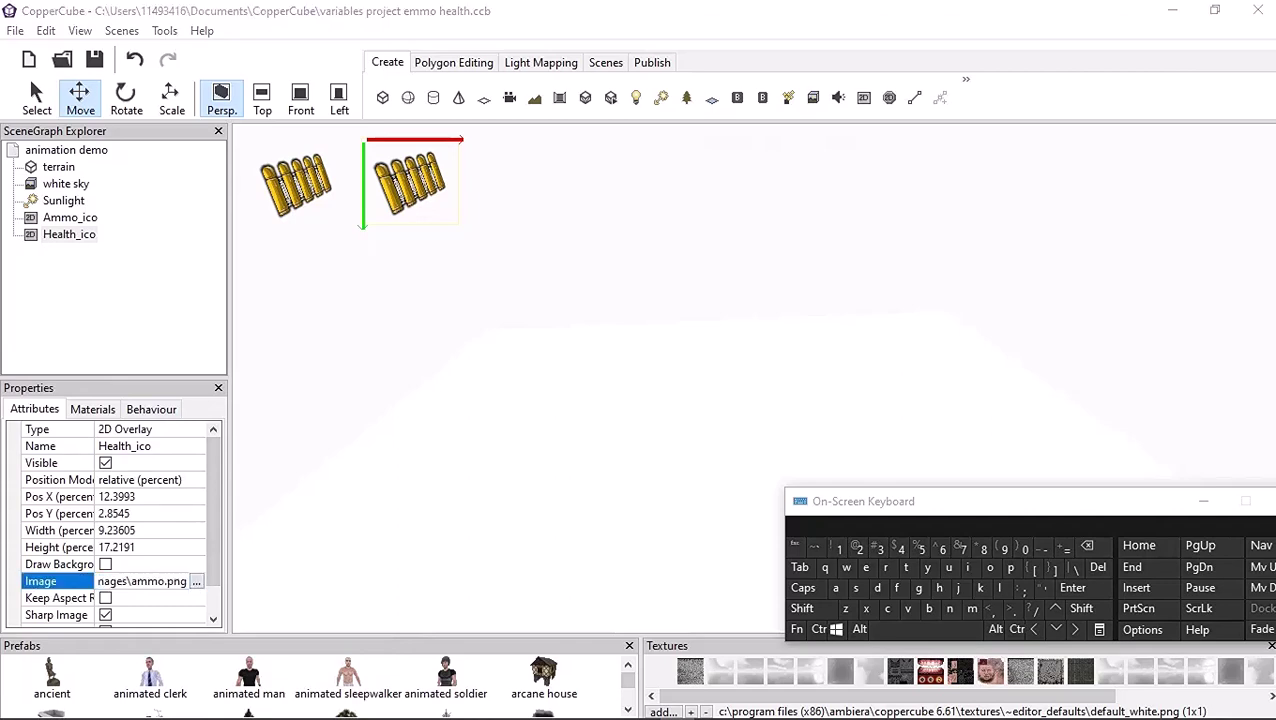
{"action": "left_click", "coordinate": [37, 623]}
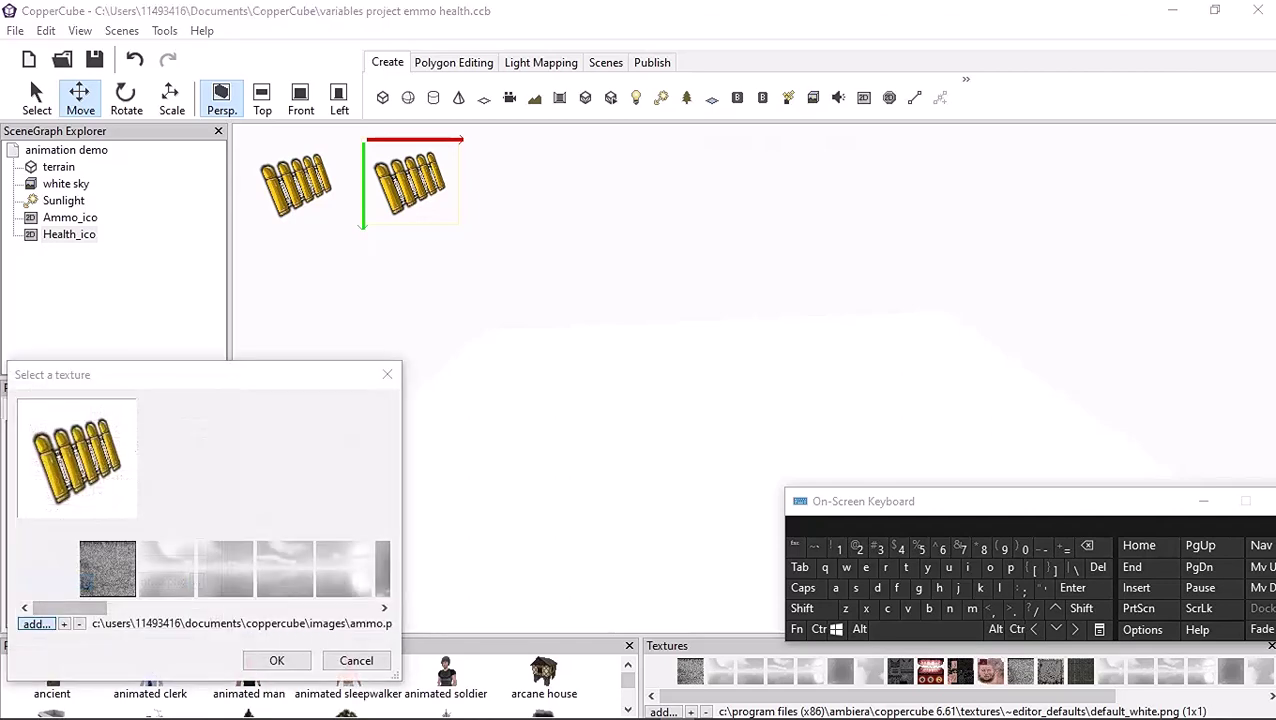
{"action": "left_click", "coordinate": [553, 395]}
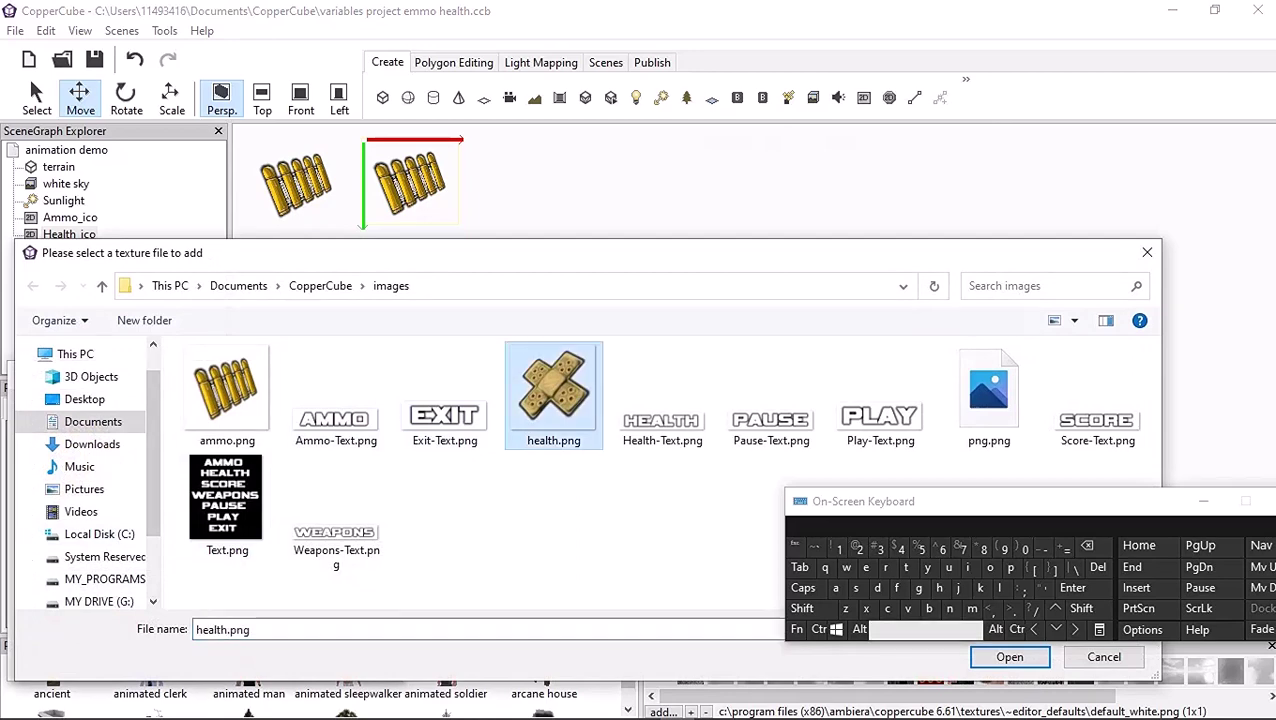
{"action": "left_click", "coordinate": [1009, 657]}
{"action": "left_click_drag", "start_coordinate": [824, 505], "coordinate": [1275, 493]}
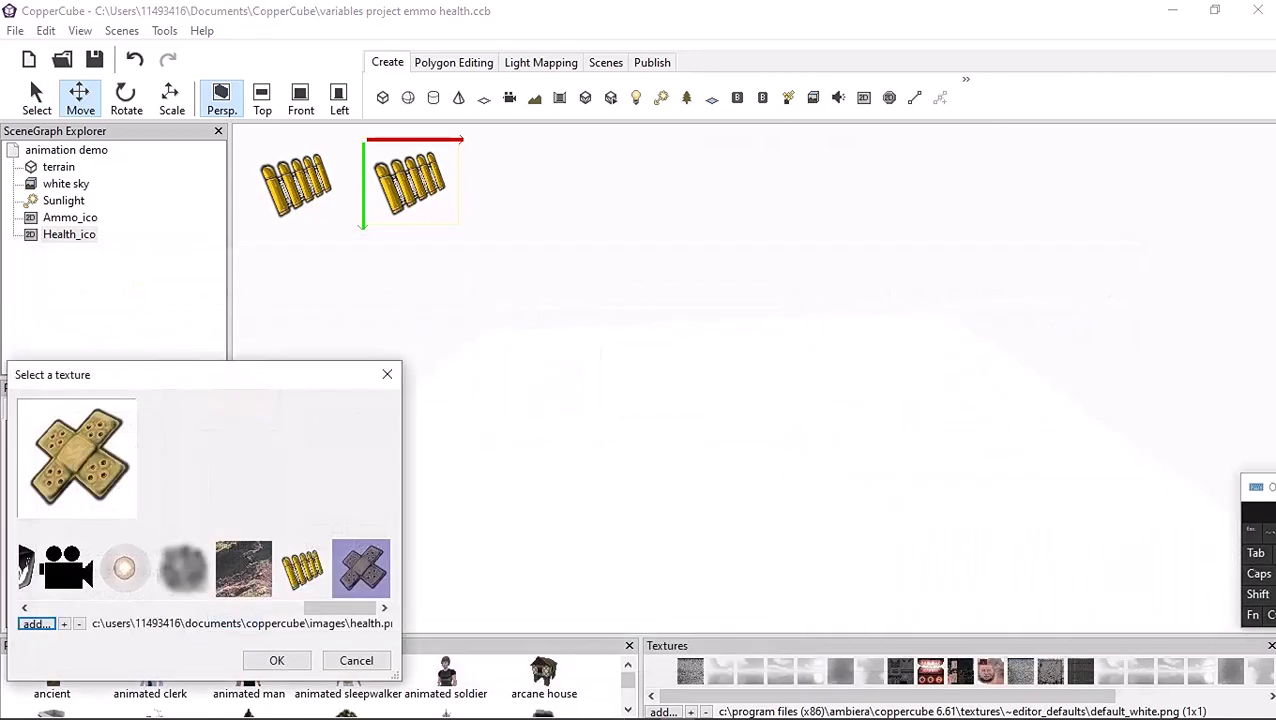
{"action": "left_click", "coordinate": [277, 660]}
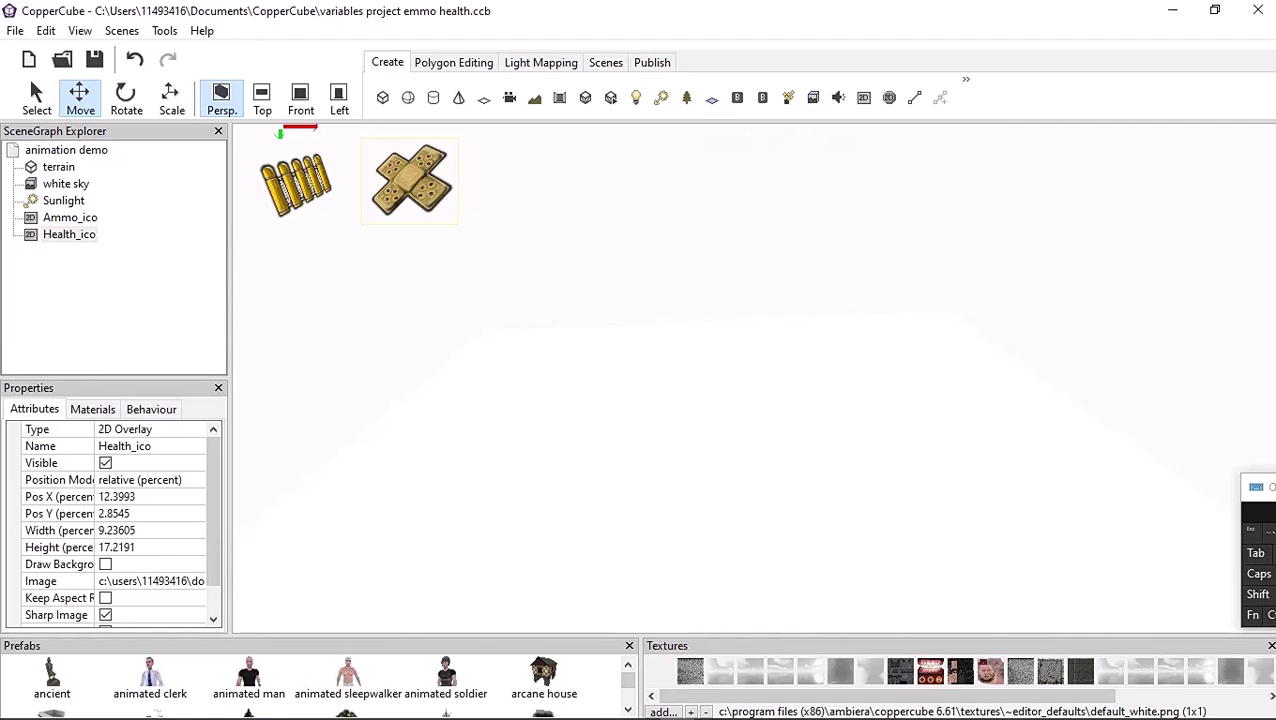
Move the Health_ico overlay below the ammo icon, to about X 1.8, Y 21.6 percent
{"action": "left_click", "coordinate": [70, 218]}
{"action": "left_click", "coordinate": [69, 235]}
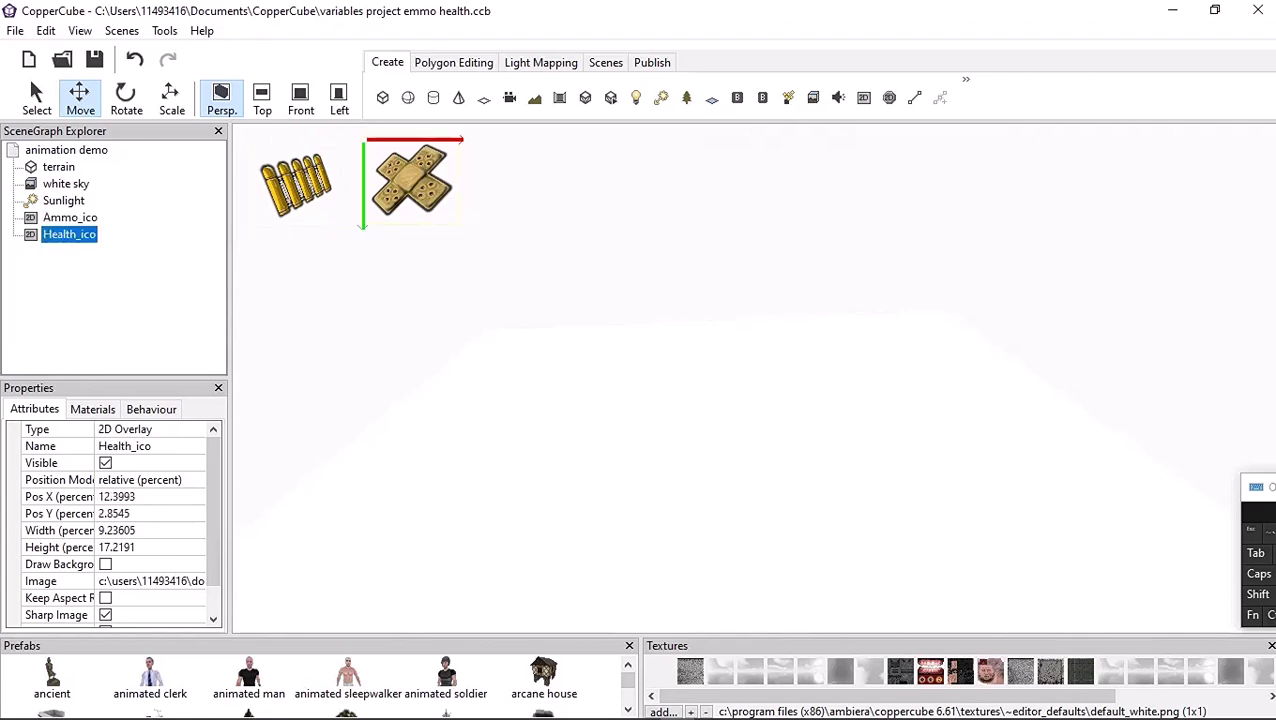
{"action": "left_click_drag", "start_coordinate": [430, 140], "coordinate": [319, 235]}
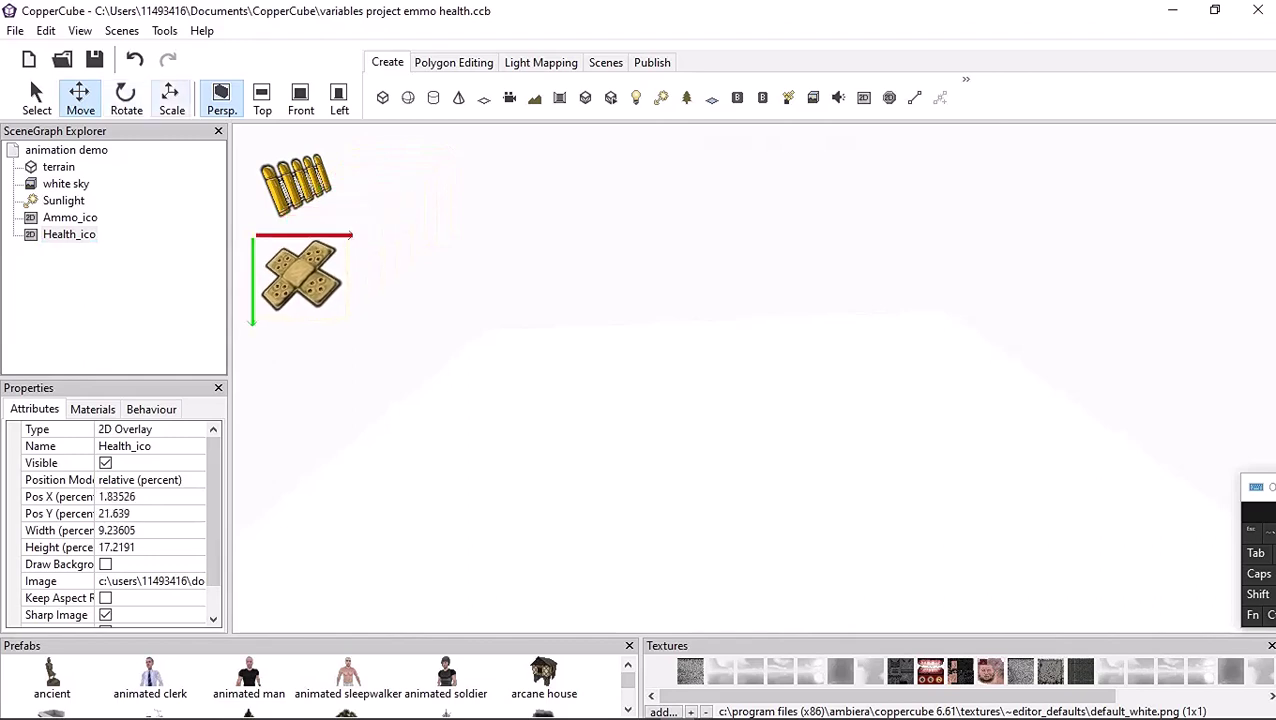
Scale the health icon down to about 5.6 by 11.3 percent and the ammo icon to about 5.9 by 11.7 percent
{"action": "left_click", "coordinate": [171, 98]}
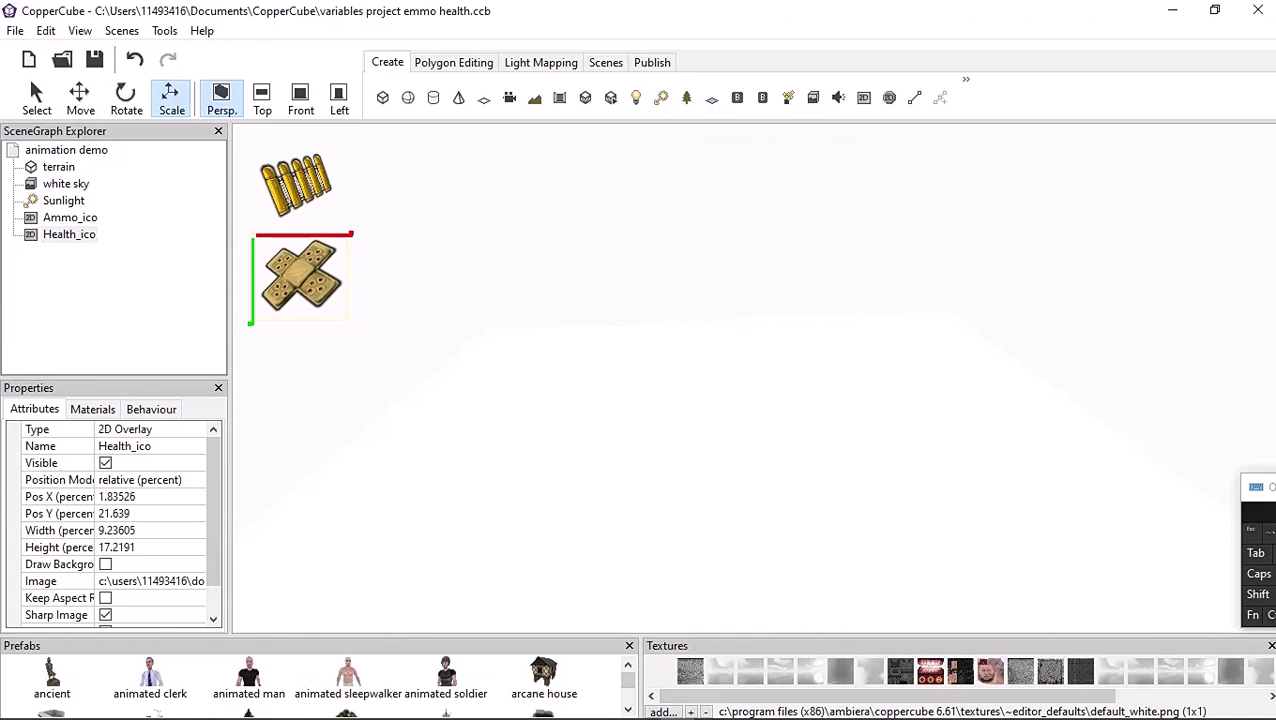
{"action": "left_click_drag", "start_coordinate": [251, 323], "coordinate": [216, 290]}
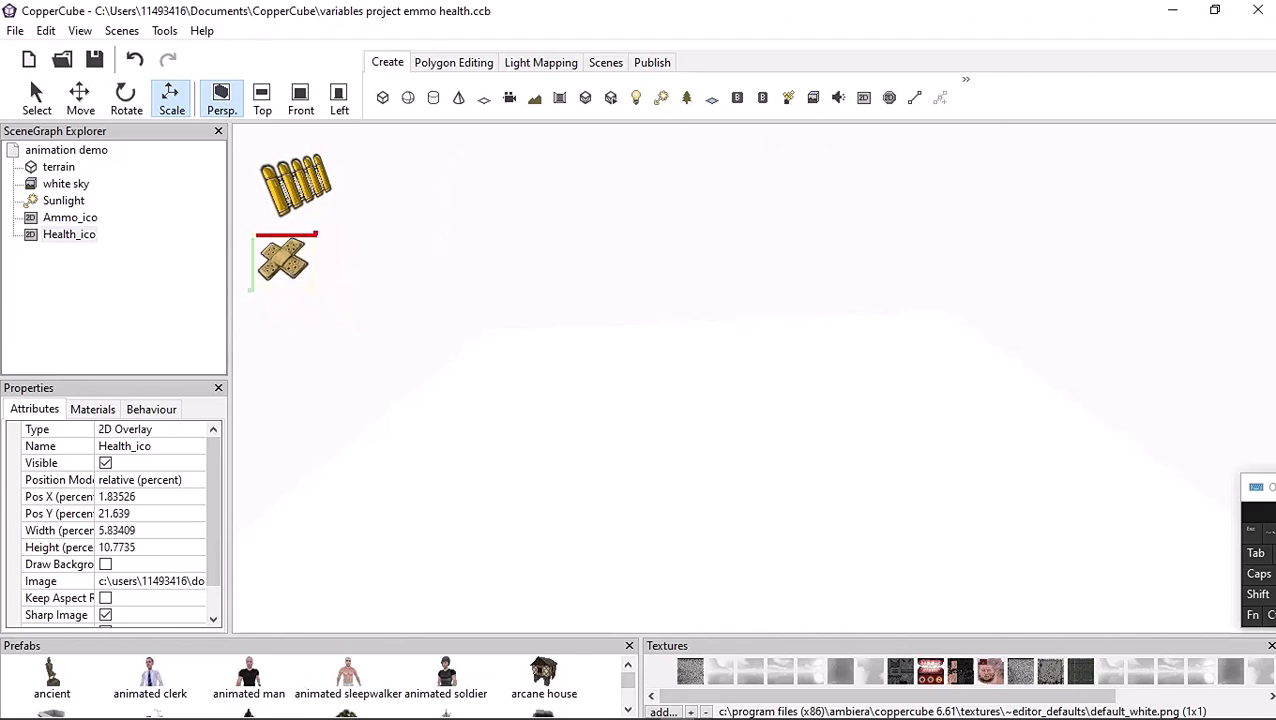
{"action": "left_click_drag", "start_coordinate": [317, 235], "coordinate": [313, 237]}
{"action": "left_click_drag", "start_coordinate": [251, 295], "coordinate": [251, 293]}
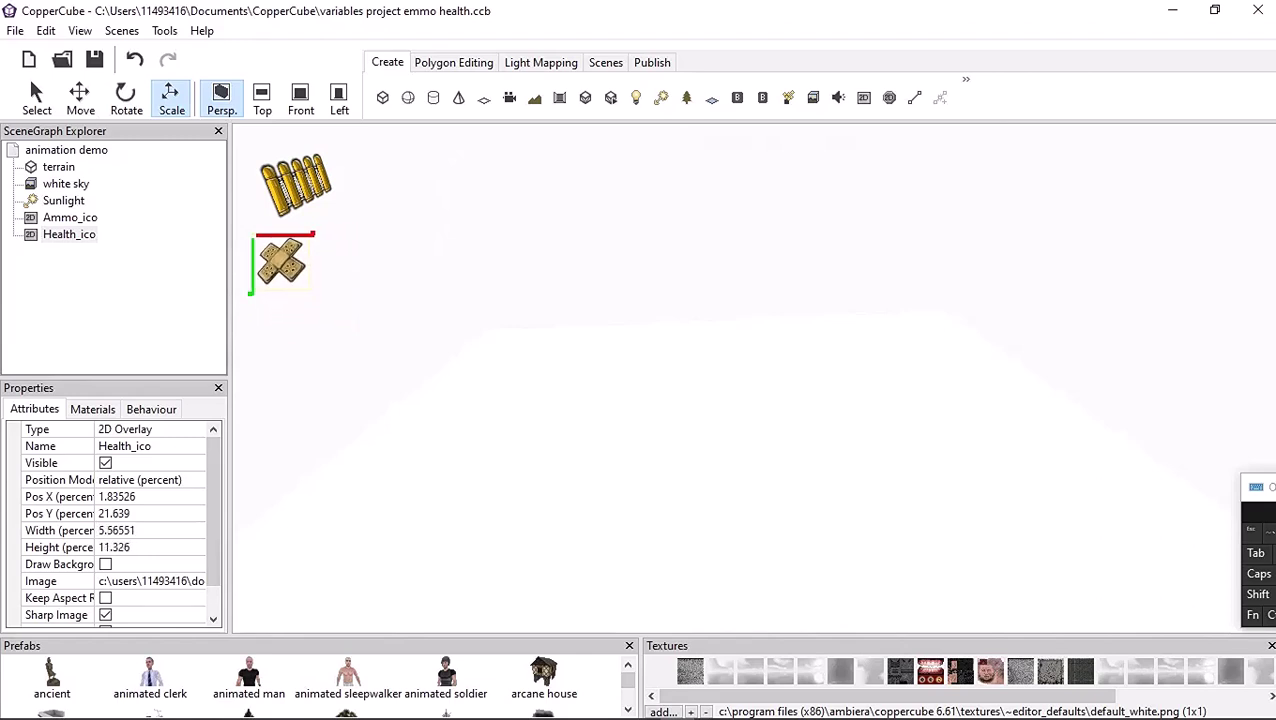
{"action": "left_click", "coordinate": [290, 190]}
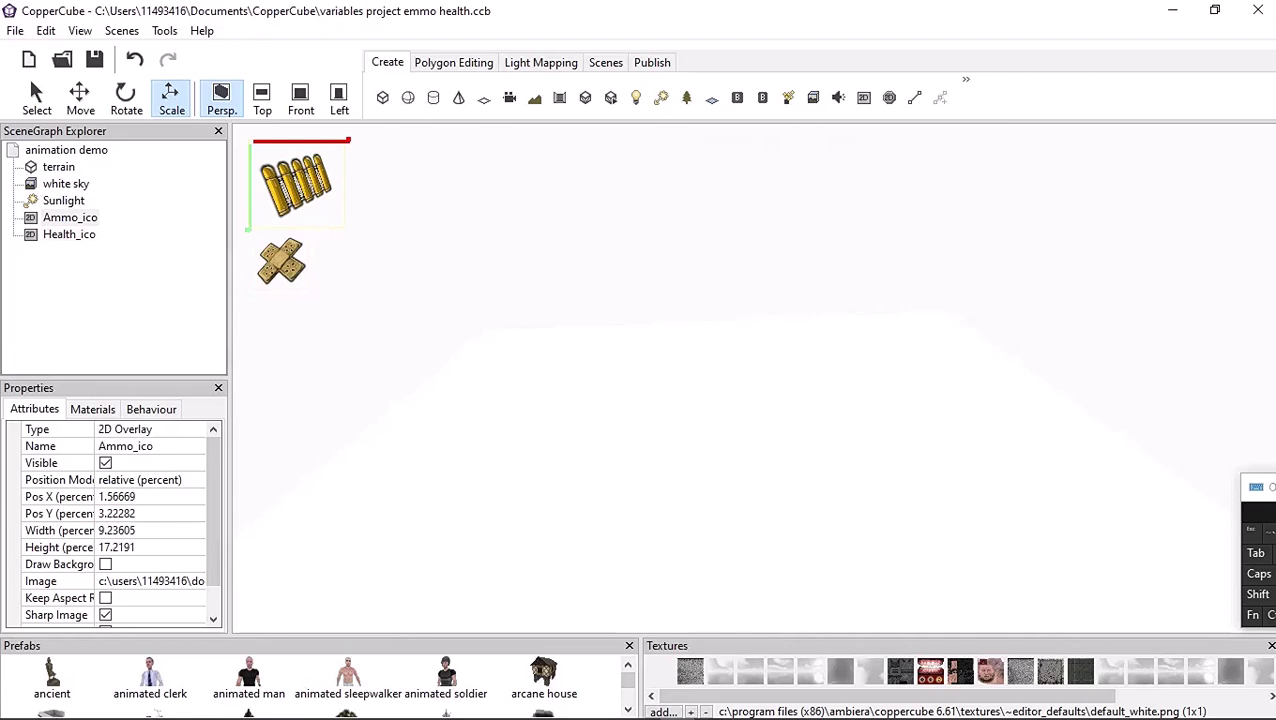
{"action": "left_click_drag", "start_coordinate": [248, 225], "coordinate": [215, 197]}
Move the health icon up closer to the ammo icon, to about Y 19.1 percent
{"action": "left_click", "coordinate": [281, 262]}
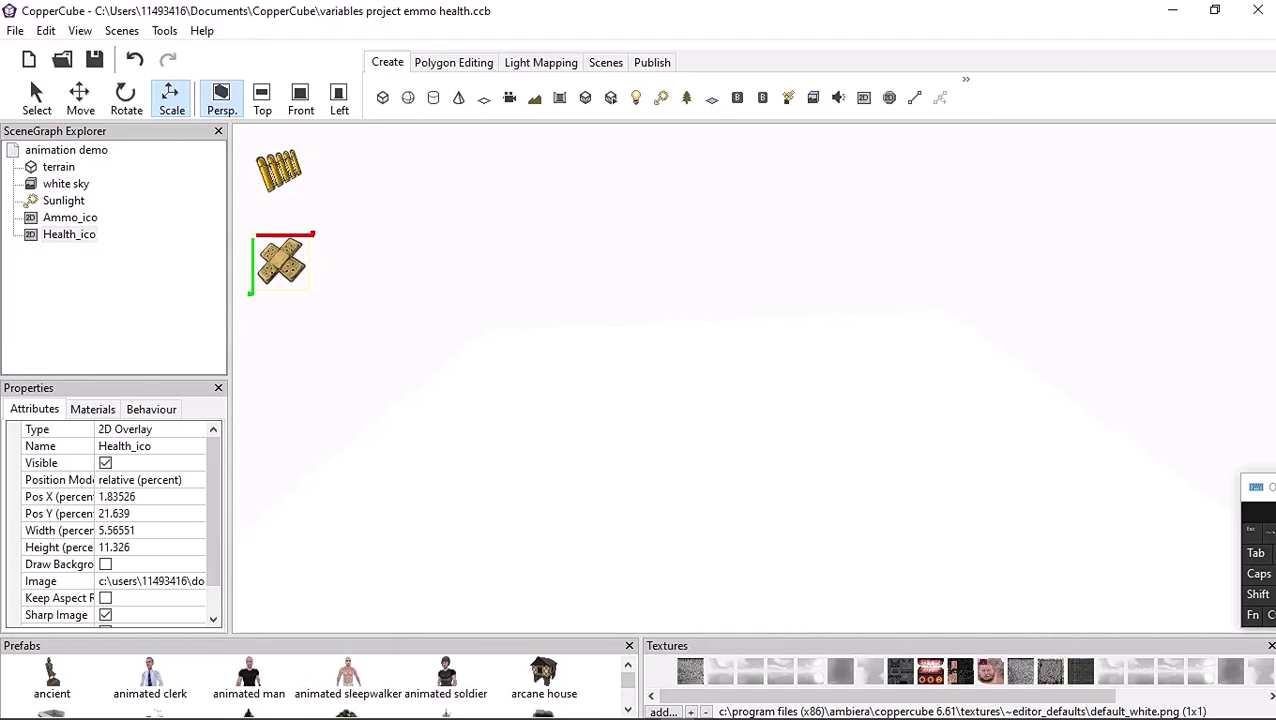
{"action": "left_click", "coordinate": [80, 98]}
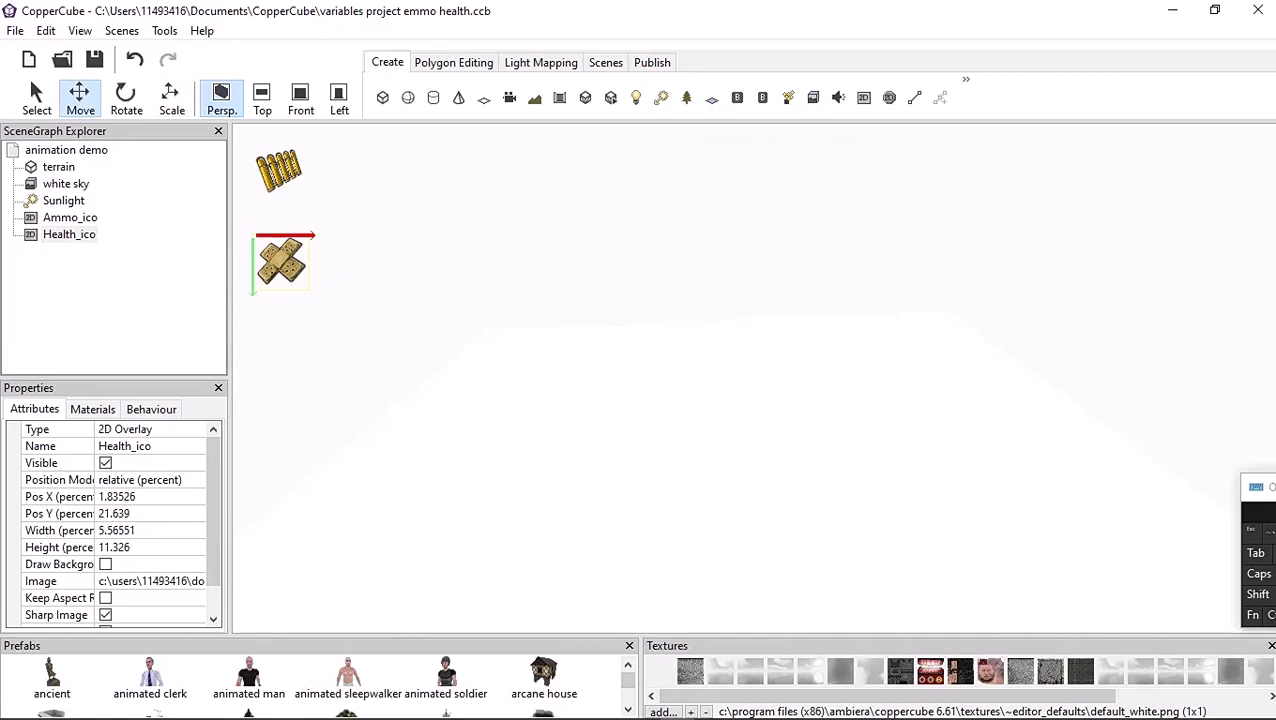
{"action": "left_click_drag", "start_coordinate": [253, 283], "coordinate": [253, 277]}
{"action": "left_click_drag", "start_coordinate": [282, 254], "coordinate": [282, 244]}
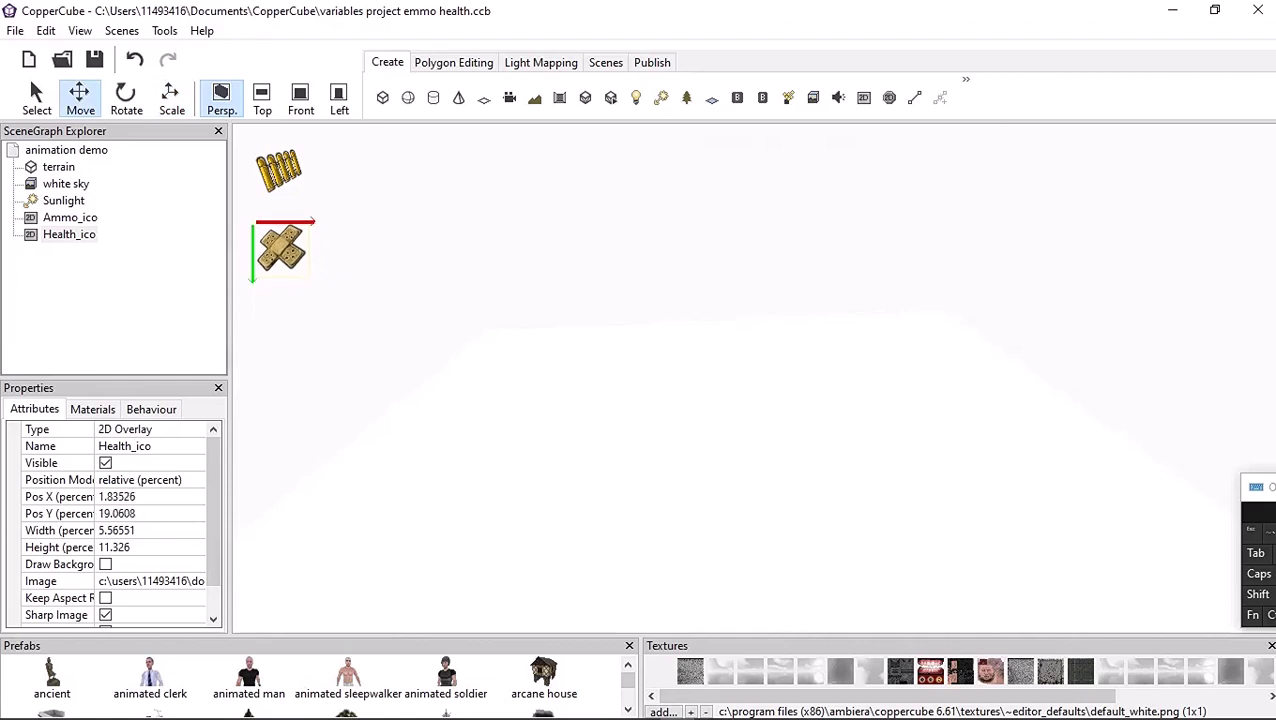
{"action": "left_click", "coordinate": [420, 250]}
Clone the ammo icon beside the original at about X 8.5, Y 3.4 percent, and stretch the copy to about 11.6 by 11.9 percent
{"action": "left_click", "coordinate": [279, 172]}
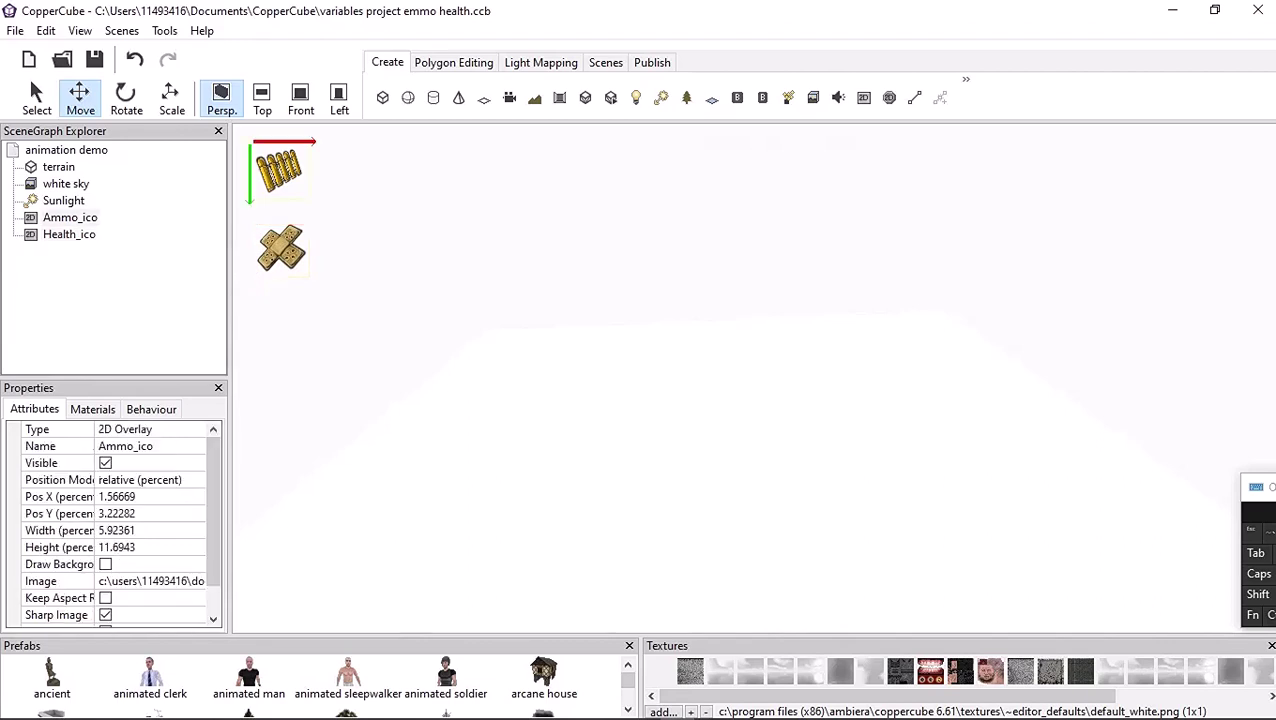
{"action": "right_click", "coordinate": [282, 174]}
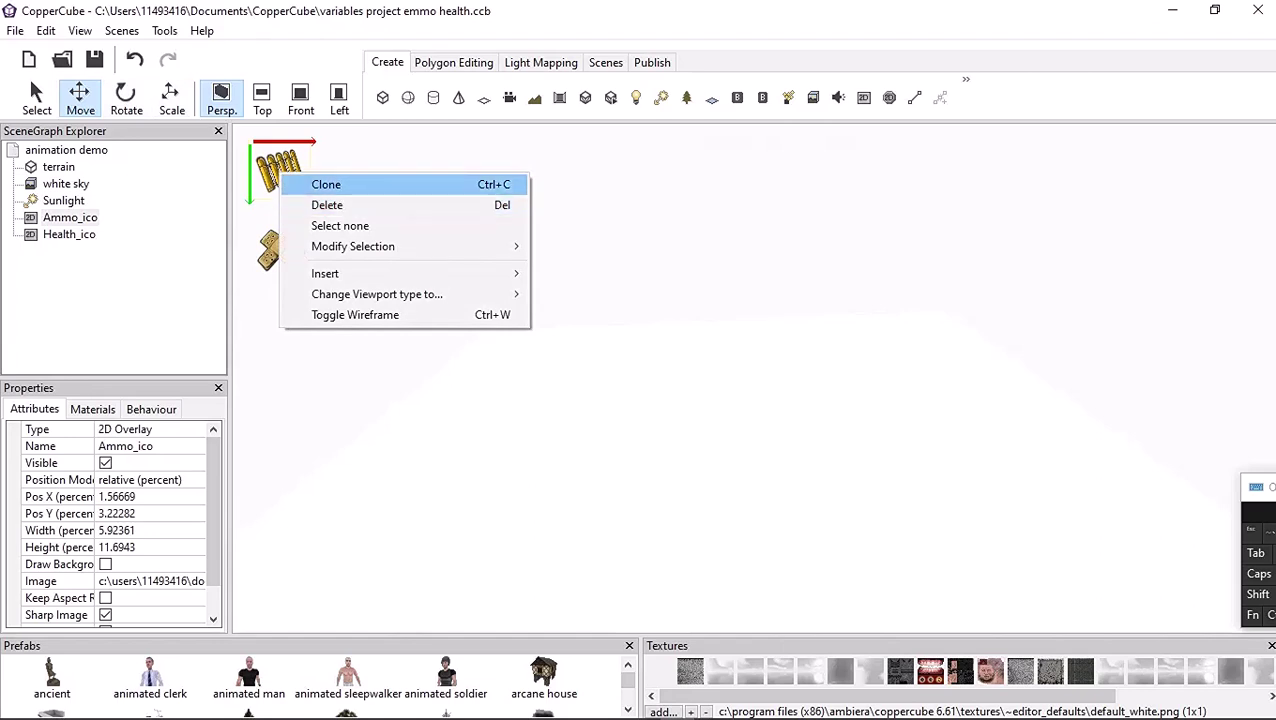
{"action": "left_click", "coordinate": [326, 184]}
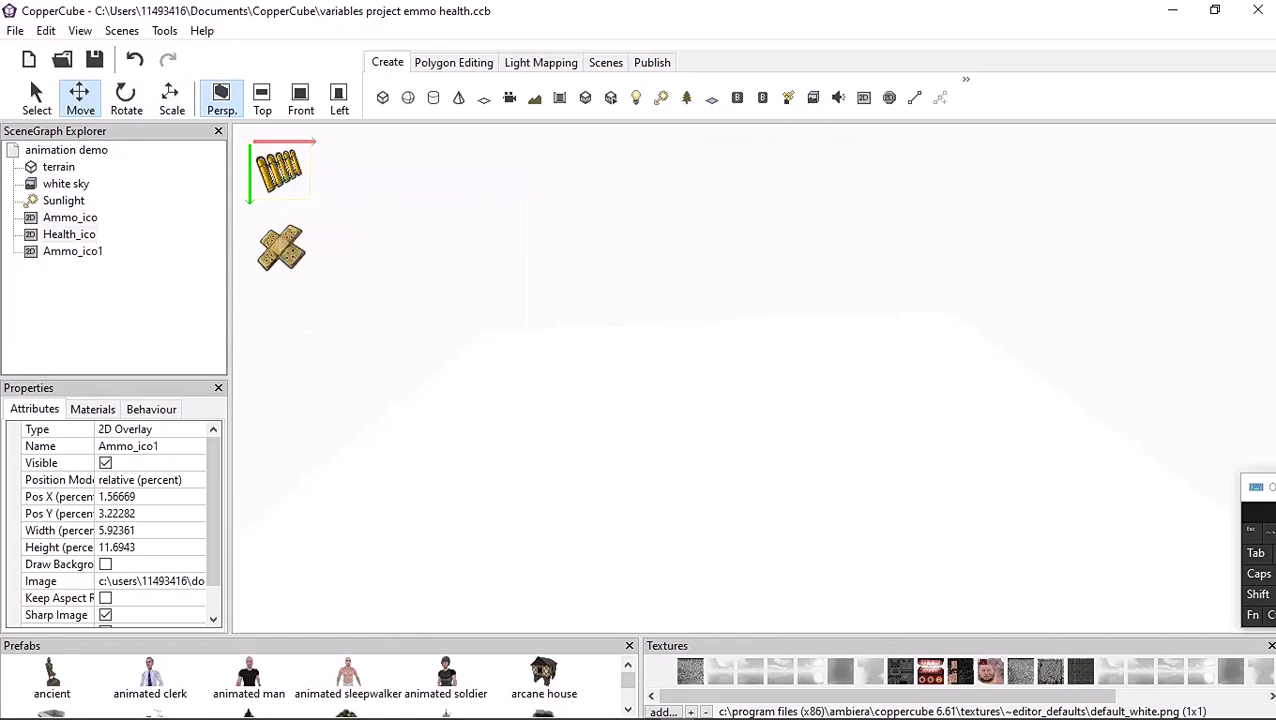
{"action": "left_click_drag", "start_coordinate": [280, 170], "coordinate": [351, 172]}
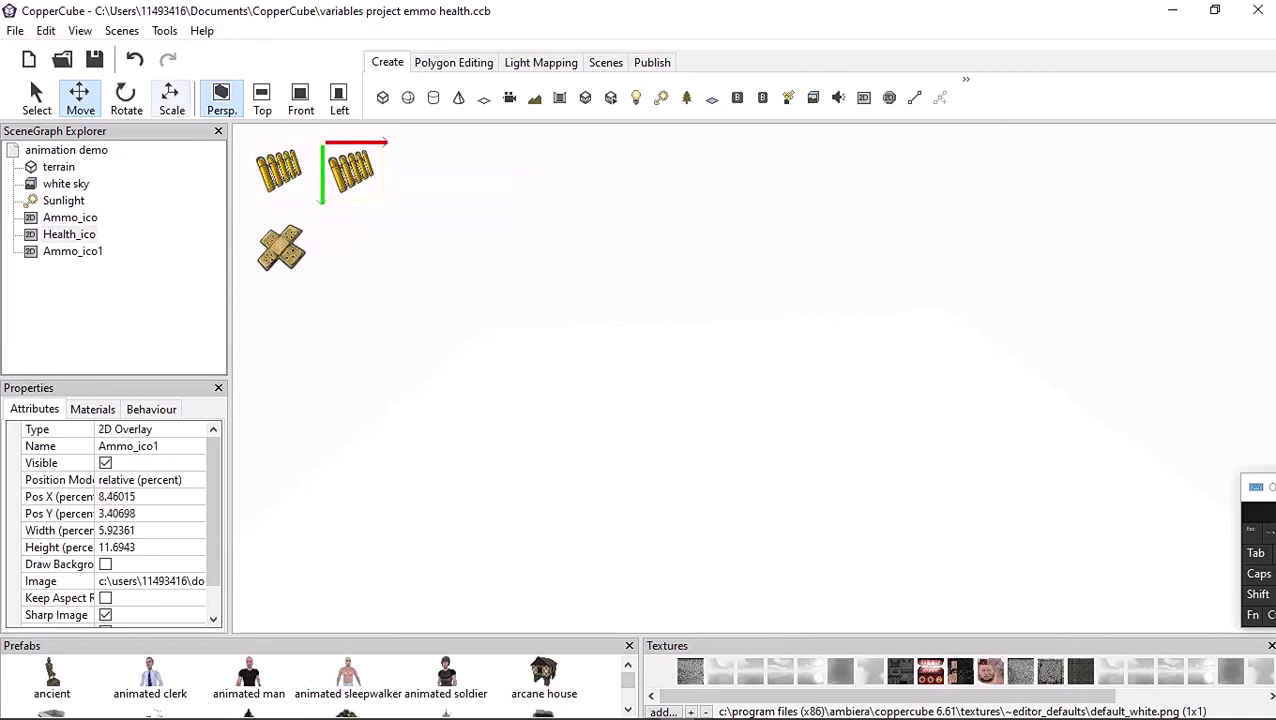
{"action": "left_click", "coordinate": [171, 98]}
{"action": "left_click_drag", "start_coordinate": [387, 142], "coordinate": [447, 142]}
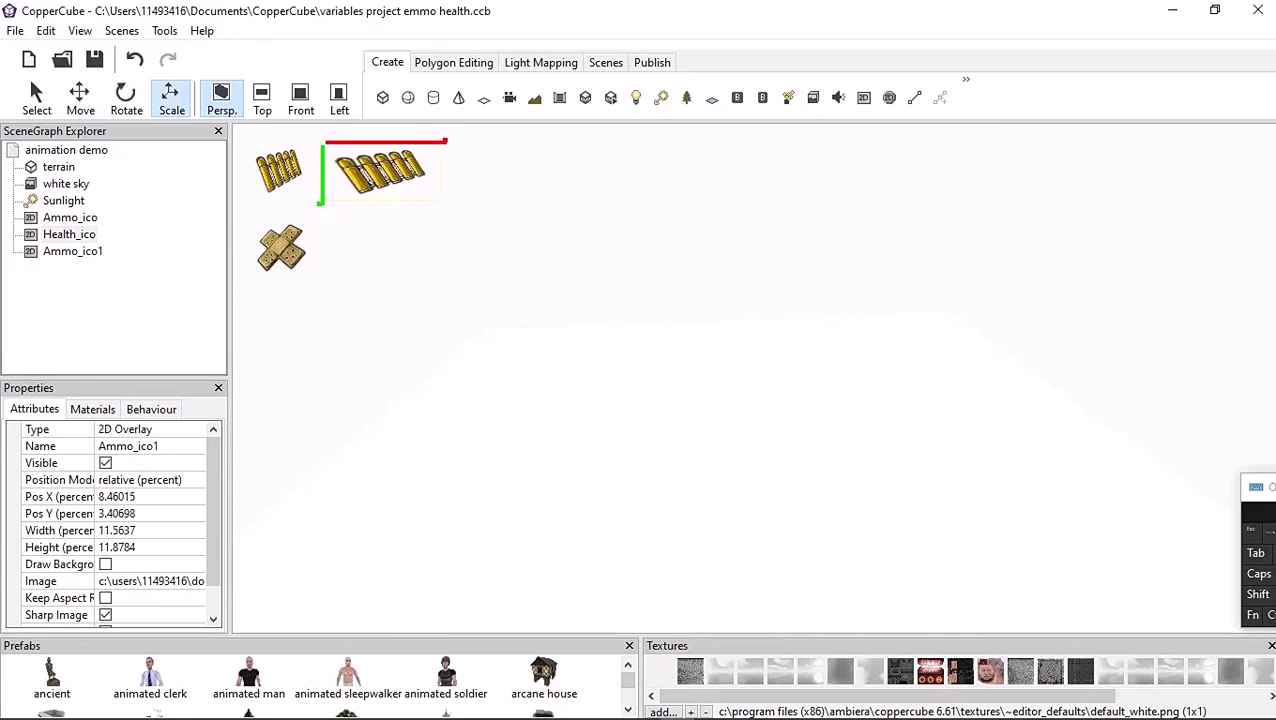